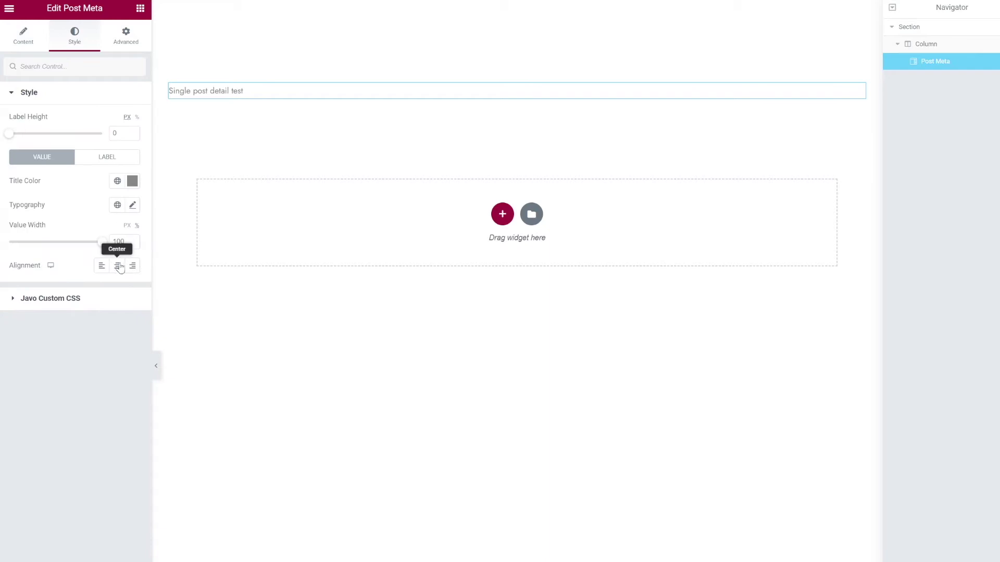
Center the post title and set its title color to black
{"action": "left_click", "coordinate": [132, 181]}
{"action": "left_click_drag", "start_coordinate": [86, 267], "coordinate": [40, 323]}
{"action": "left_click", "coordinate": [130, 183]}
Set the post title's typography to size 45 px, weight 600 and uppercase transform
{"action": "left_click", "coordinate": [133, 206]}
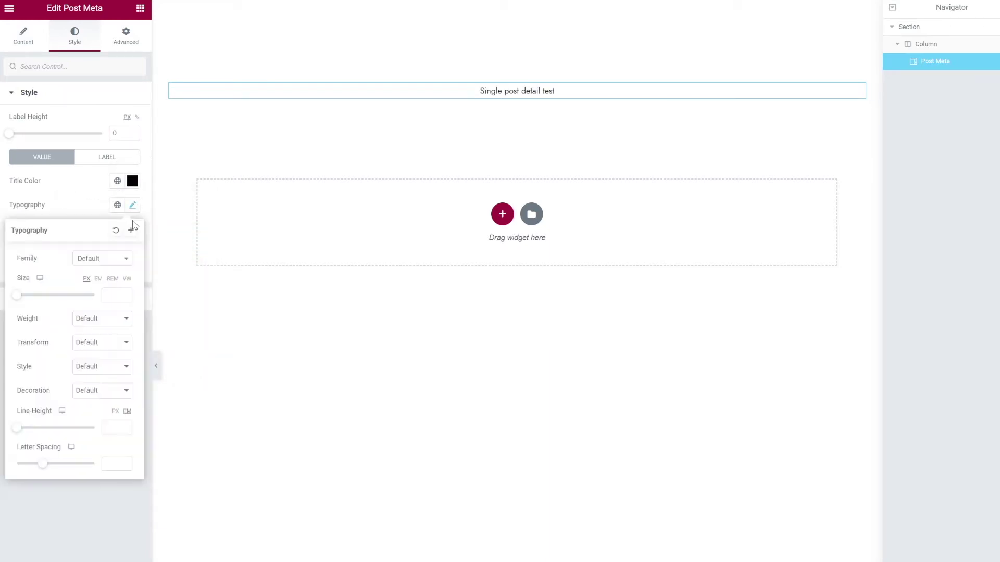
{"action": "left_click", "coordinate": [119, 295]}
{"action": "type", "text": "45"}
{"action": "left_click", "coordinate": [107, 318]}
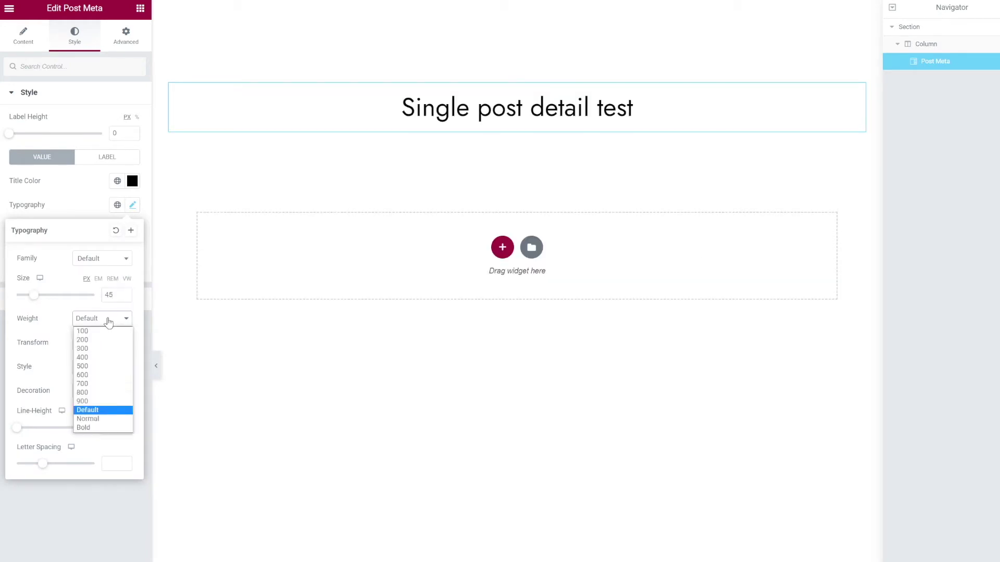
{"action": "left_click", "coordinate": [100, 376]}
{"action": "left_click", "coordinate": [104, 343]}
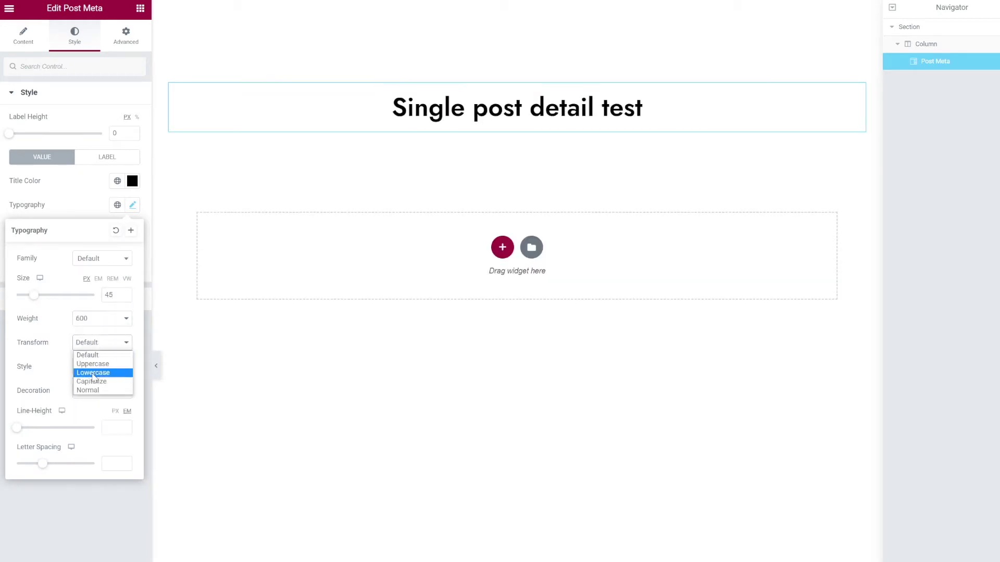
{"action": "left_click", "coordinate": [92, 361]}
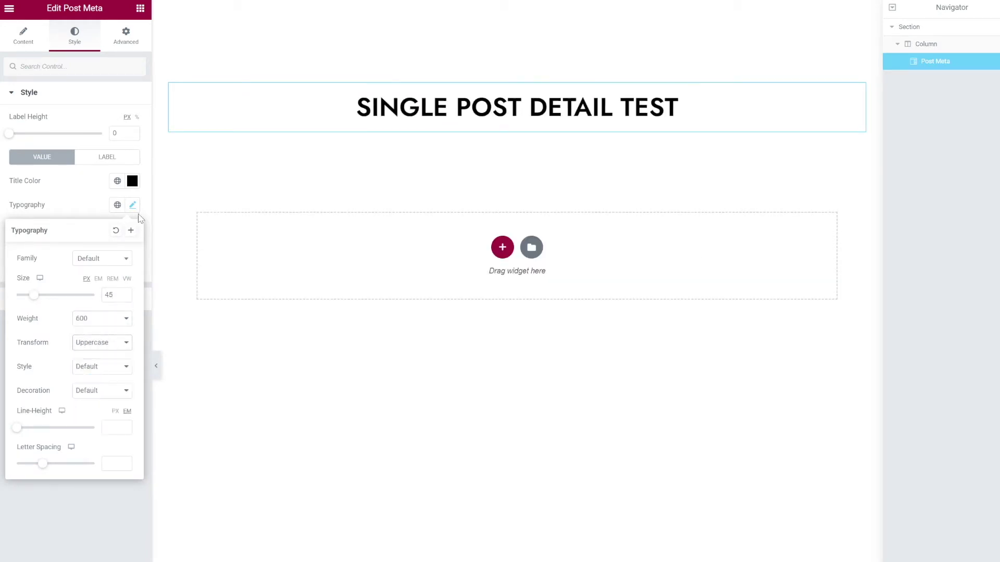
{"action": "left_click", "coordinate": [132, 181]}
{"action": "left_click", "coordinate": [132, 180]}
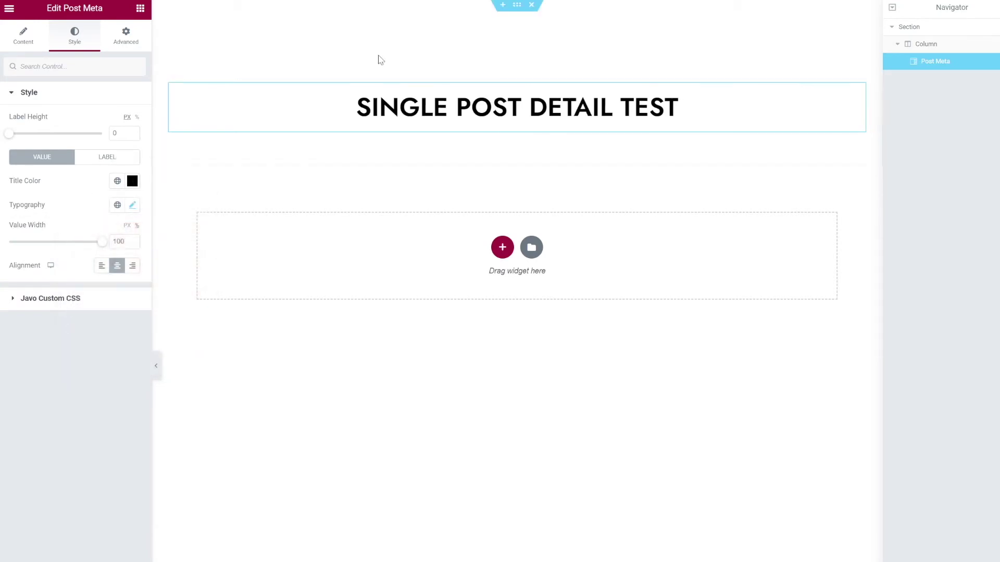
Add an inner section below the post title and delete one of its two columns
{"action": "left_click", "coordinate": [140, 9]}
{"action": "left_click_drag", "start_coordinate": [37, 118], "coordinate": [552, 133]}
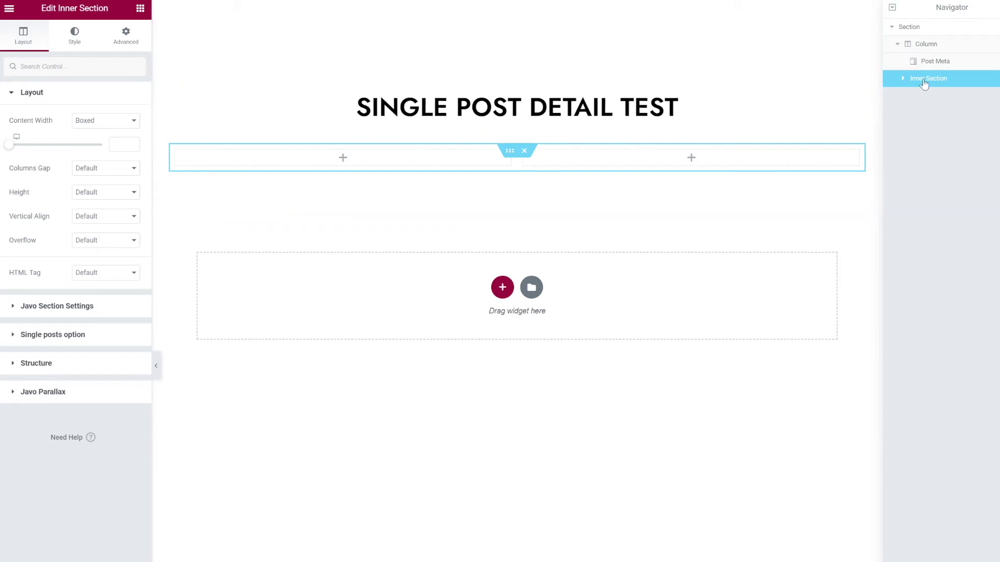
{"action": "left_click", "coordinate": [902, 79]}
{"action": "right_click", "coordinate": [924, 96]}
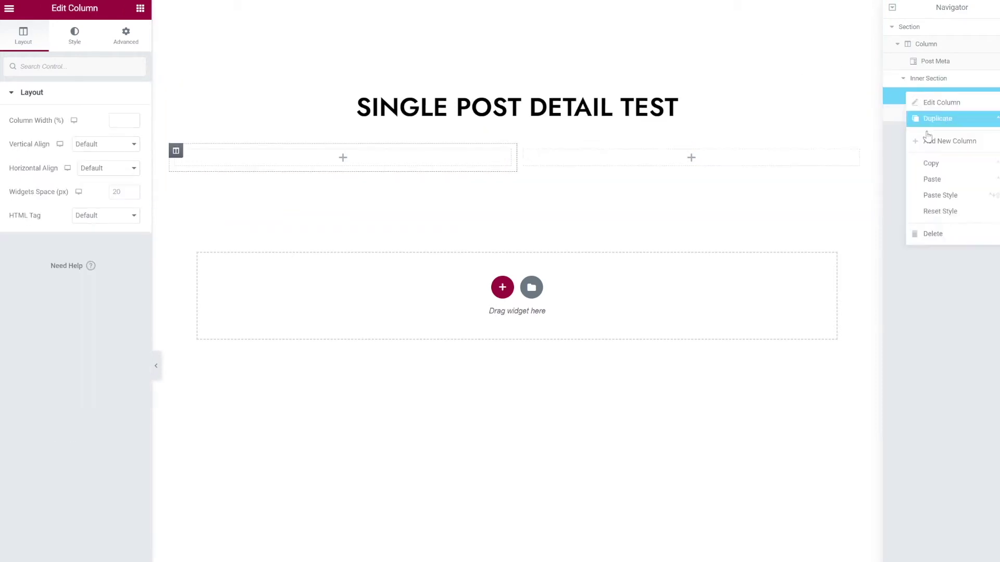
{"action": "left_click", "coordinate": [934, 232]}
{"action": "left_click", "coordinate": [943, 97]}
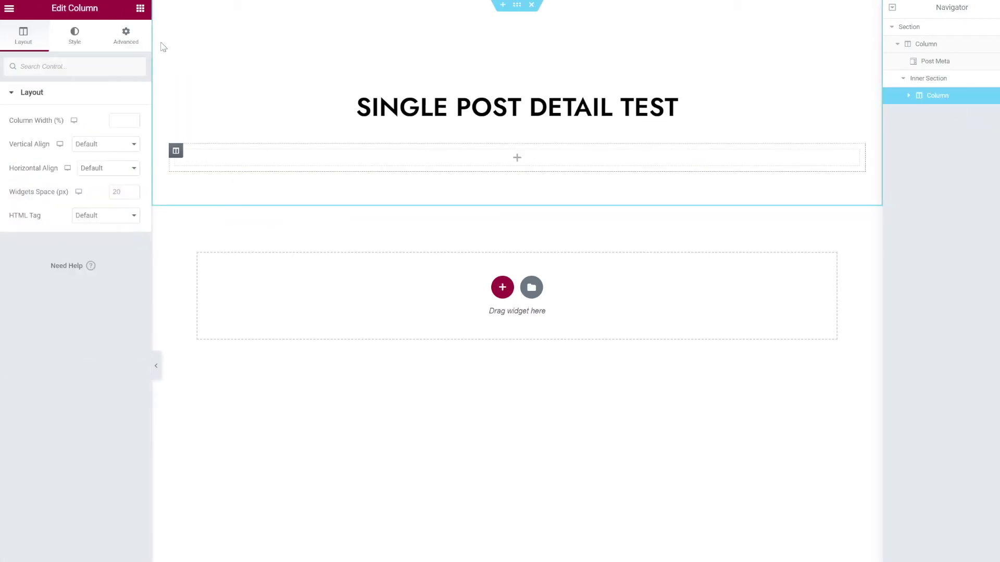
Place a Listing Post Meta widget in the inner section's column and set its base field to Author
{"action": "left_click", "coordinate": [140, 10]}
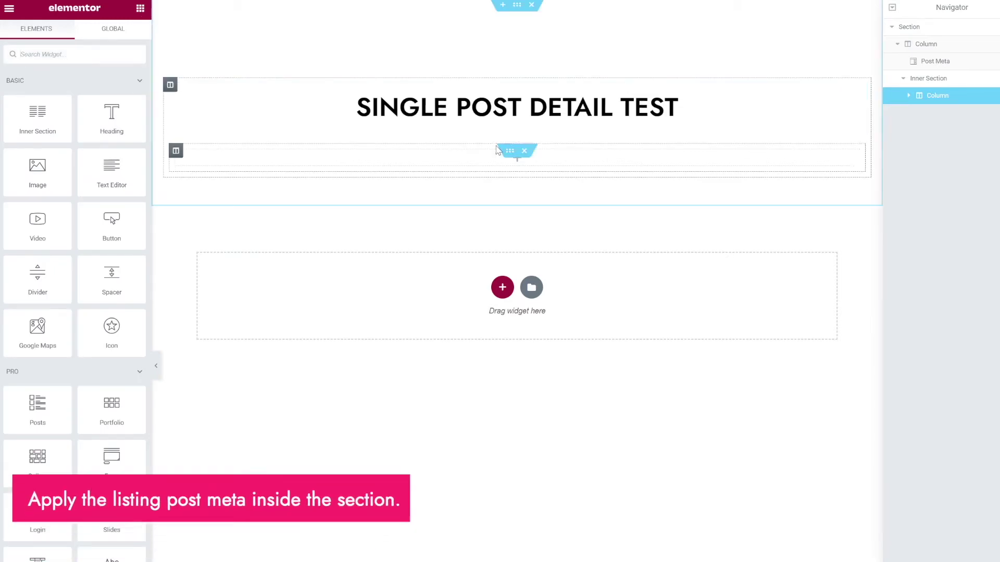
{"action": "type", "text": "listin"}
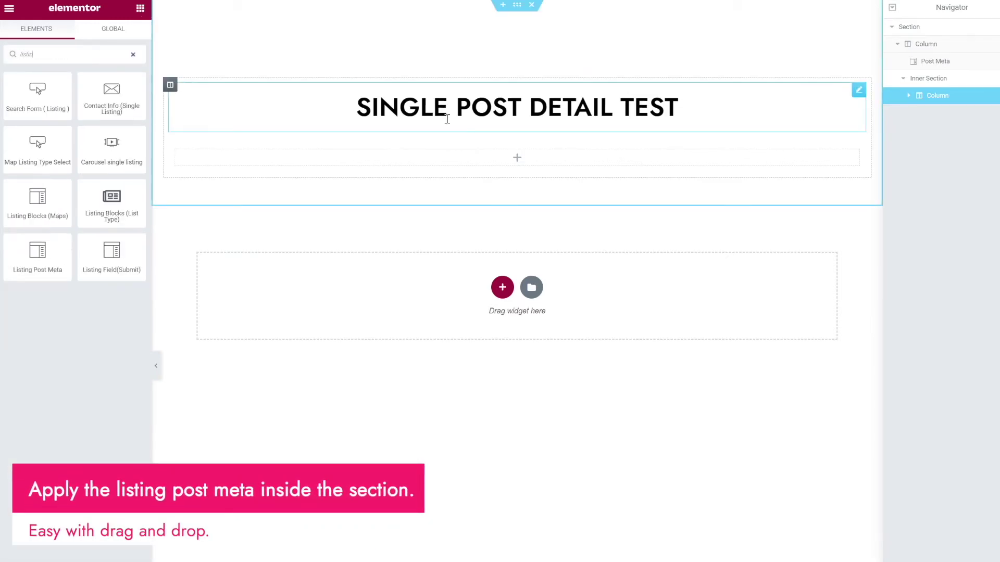
{"action": "left_click_drag", "start_coordinate": [38, 256], "coordinate": [420, 143]}
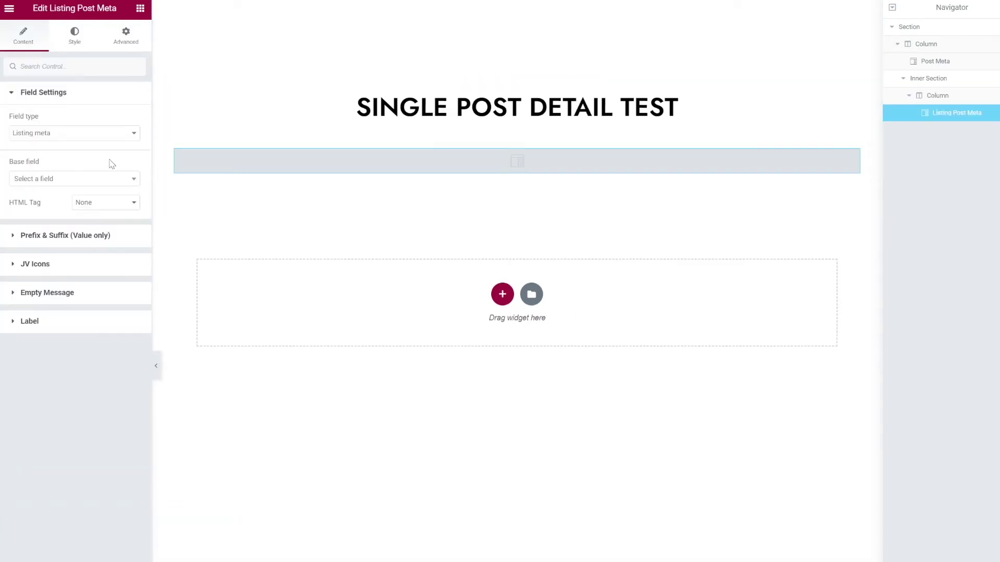
{"action": "left_click", "coordinate": [63, 180]}
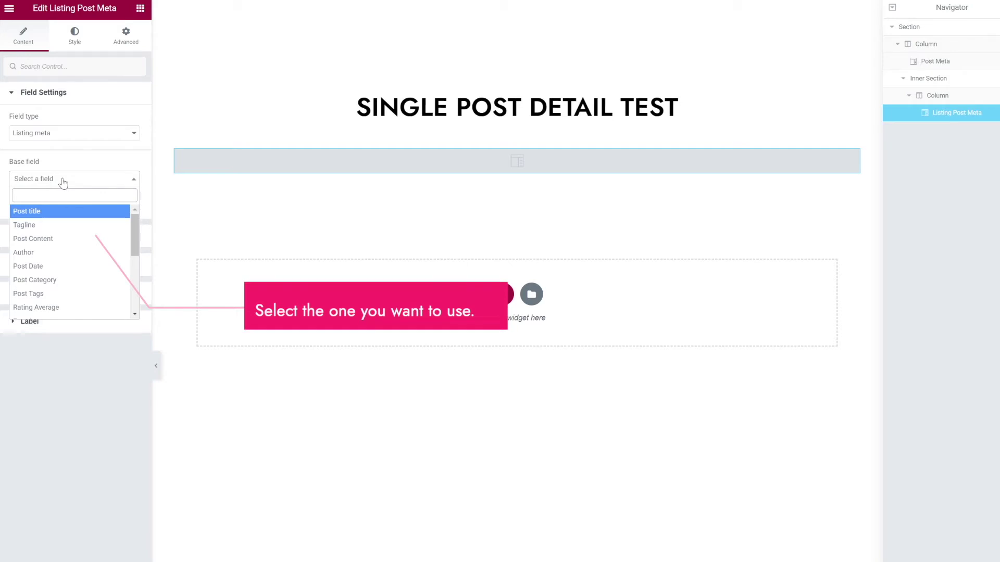
{"action": "left_click", "coordinate": [49, 254]}
Give the author meta the prefix text "by" with a prefix space of 5 px and capitalized transform
{"action": "left_click", "coordinate": [85, 260]}
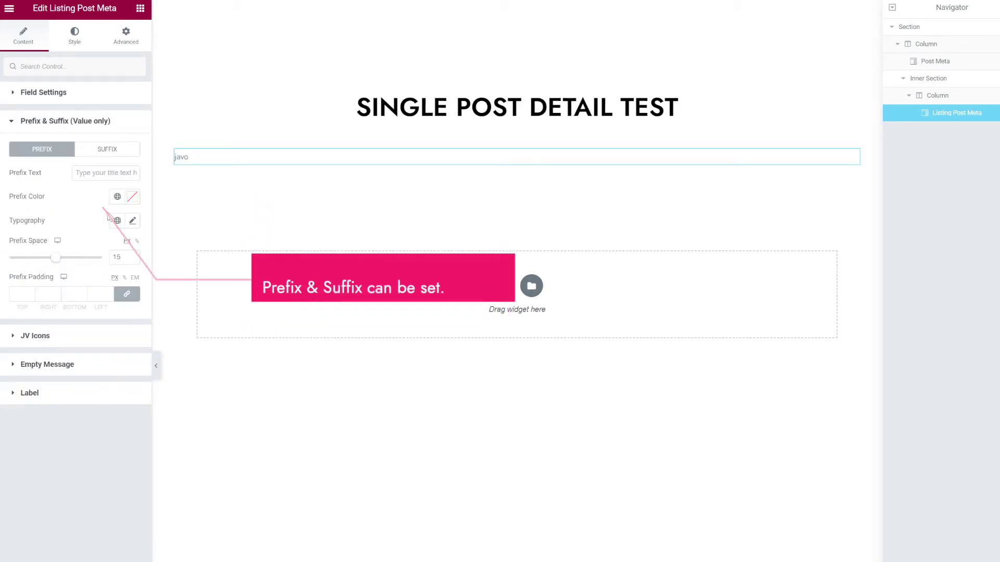
{"action": "left_click", "coordinate": [116, 174]}
{"action": "type", "text": "by"}
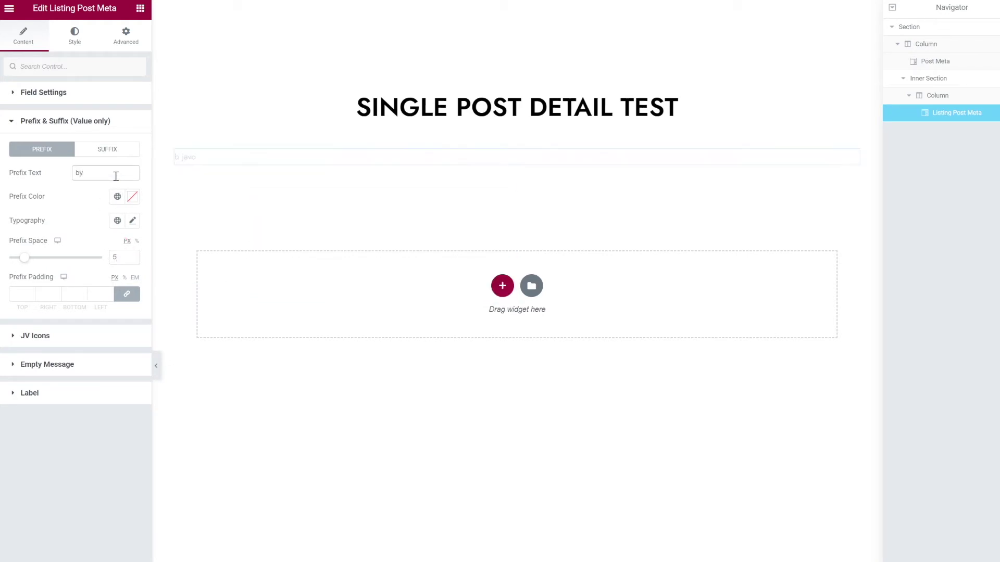
{"action": "left_click", "coordinate": [133, 221]}
{"action": "left_click", "coordinate": [102, 358]}
{"action": "left_click", "coordinate": [103, 398]}
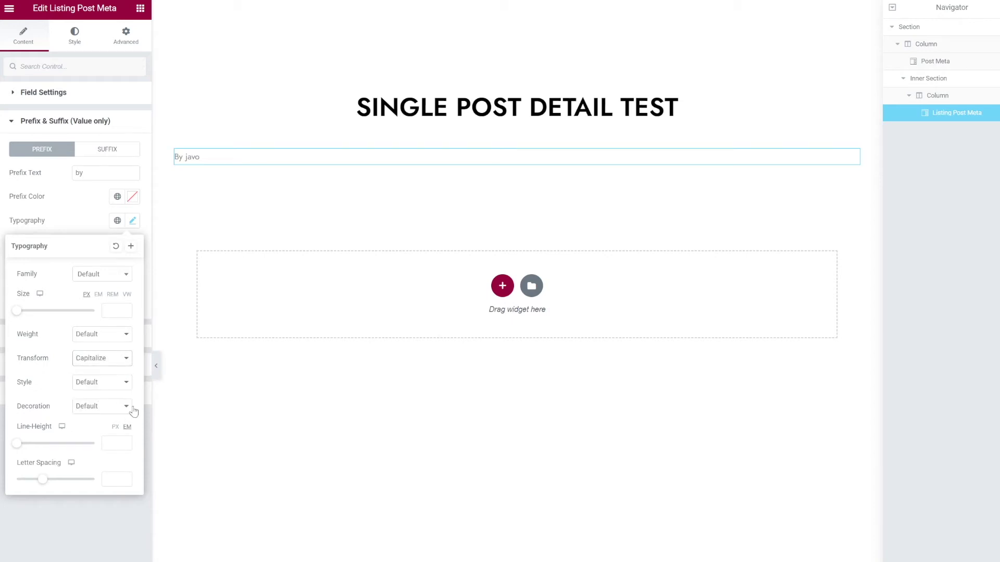
{"action": "left_click", "coordinate": [123, 130]}
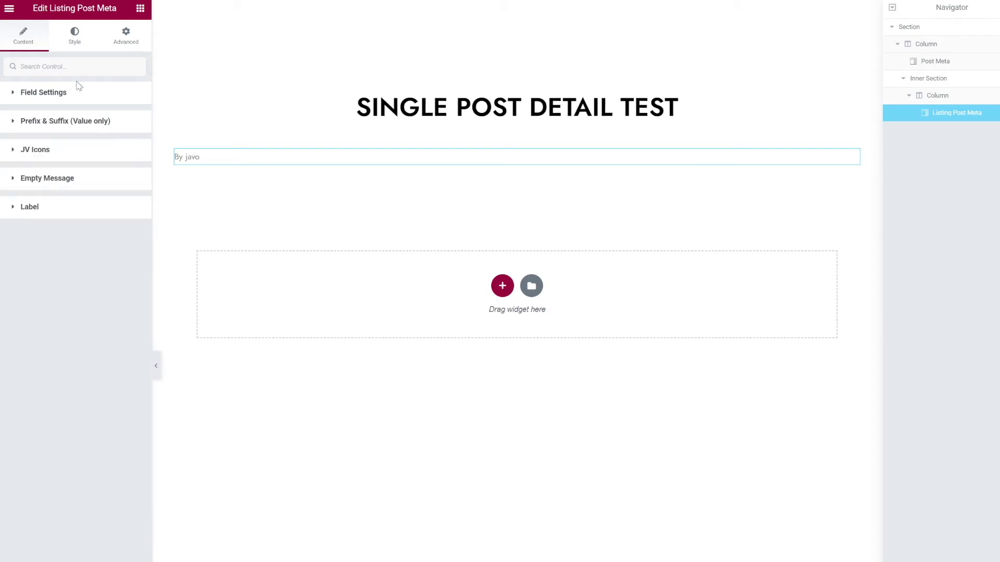
Add a right margin to the author meta widget
{"action": "left_click", "coordinate": [110, 45]}
{"action": "left_click", "coordinate": [53, 134]}
{"action": "type", "text": "2"}
Set the inner section column's horizontal alignment to Center
{"action": "left_click", "coordinate": [955, 98]}
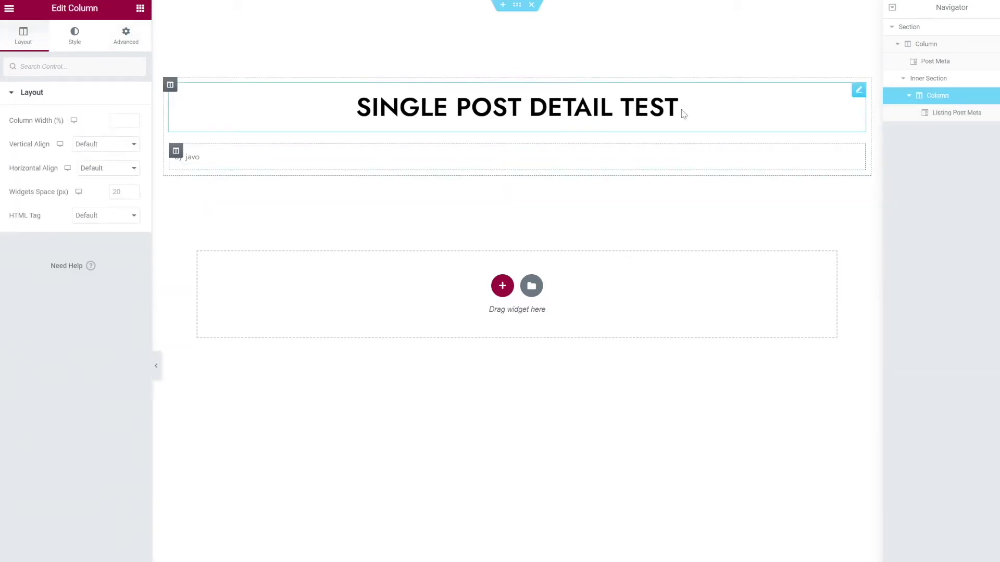
{"action": "left_click", "coordinate": [105, 172]}
{"action": "left_click", "coordinate": [111, 195]}
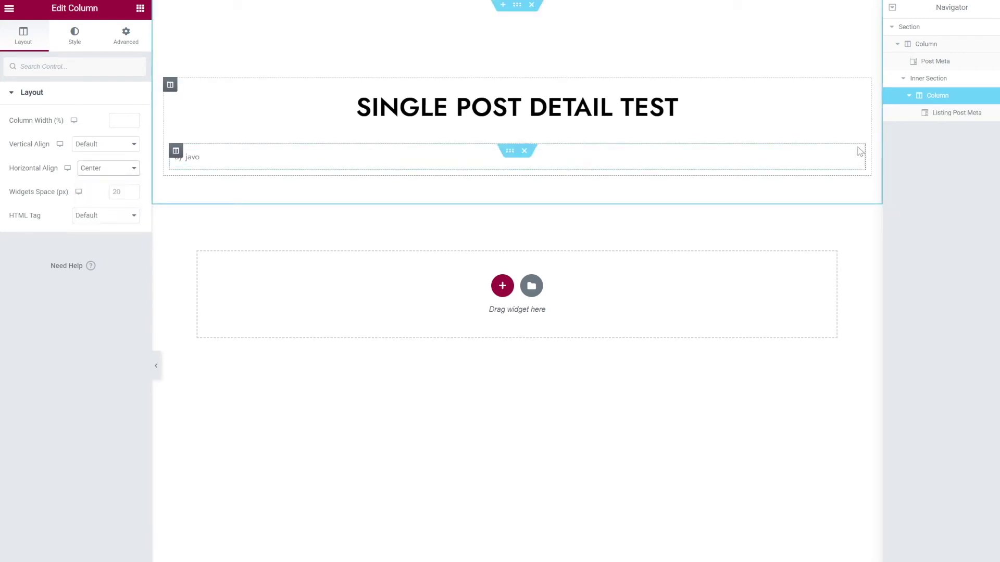
Set the author meta widget's positioning width to Inline (auto)
{"action": "left_click", "coordinate": [942, 114]}
{"action": "left_click", "coordinate": [59, 427]}
{"action": "left_click", "coordinate": [106, 264]}
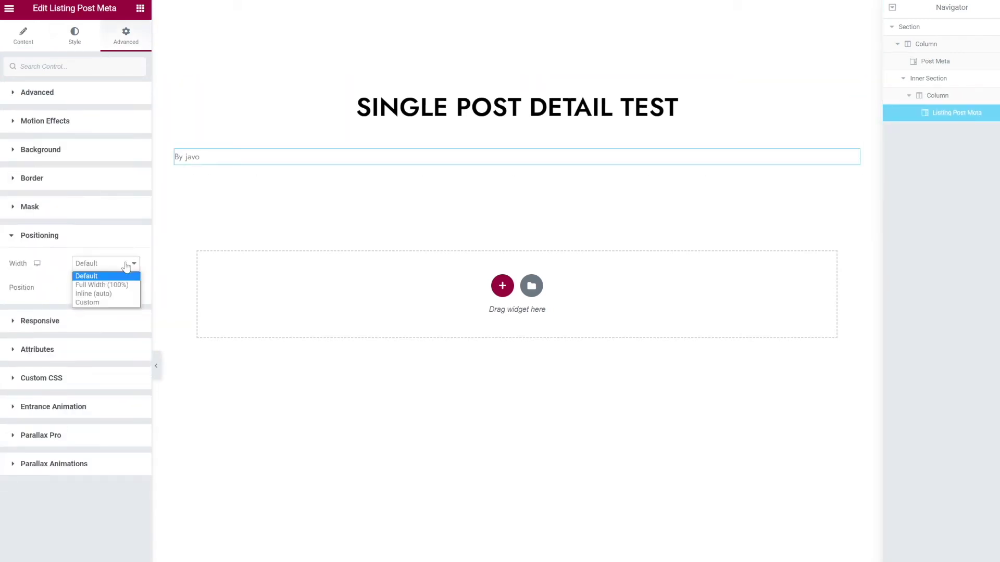
{"action": "left_click", "coordinate": [104, 292]}
Duplicate the author meta widget and set the copy's base field to Post Category
{"action": "right_click", "coordinate": [960, 113]}
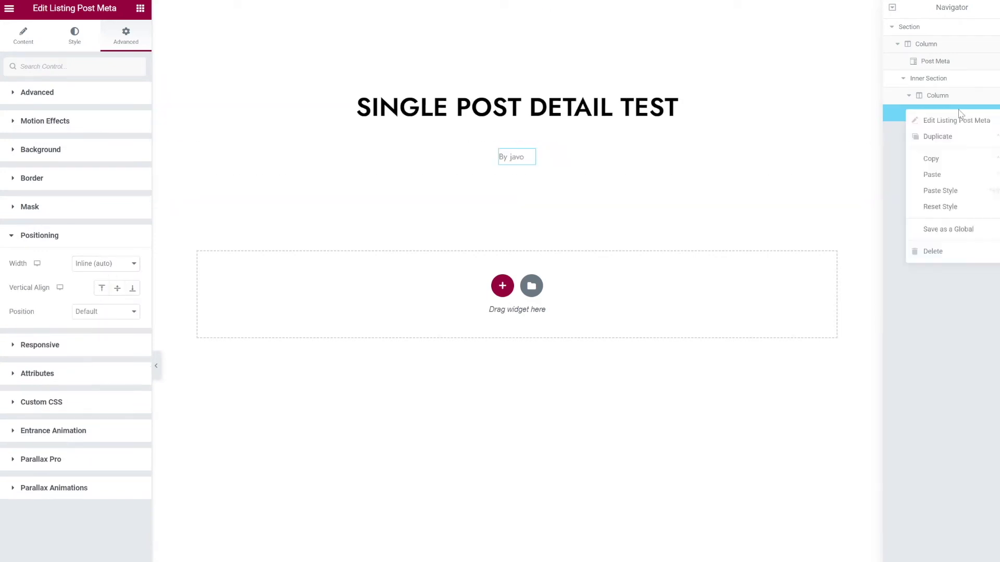
{"action": "left_click", "coordinate": [941, 137]}
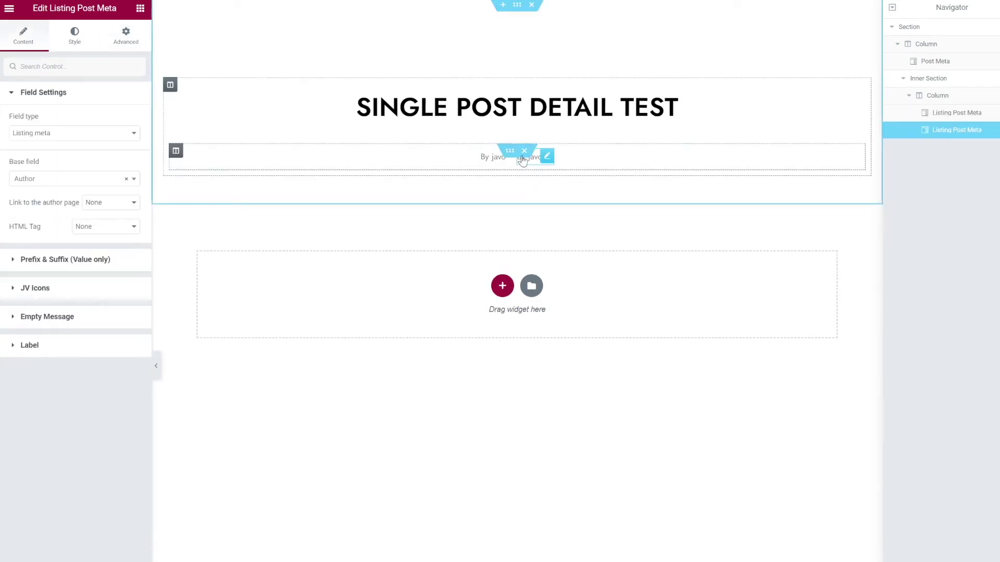
{"action": "left_click", "coordinate": [81, 179]}
{"action": "left_click", "coordinate": [62, 282]}
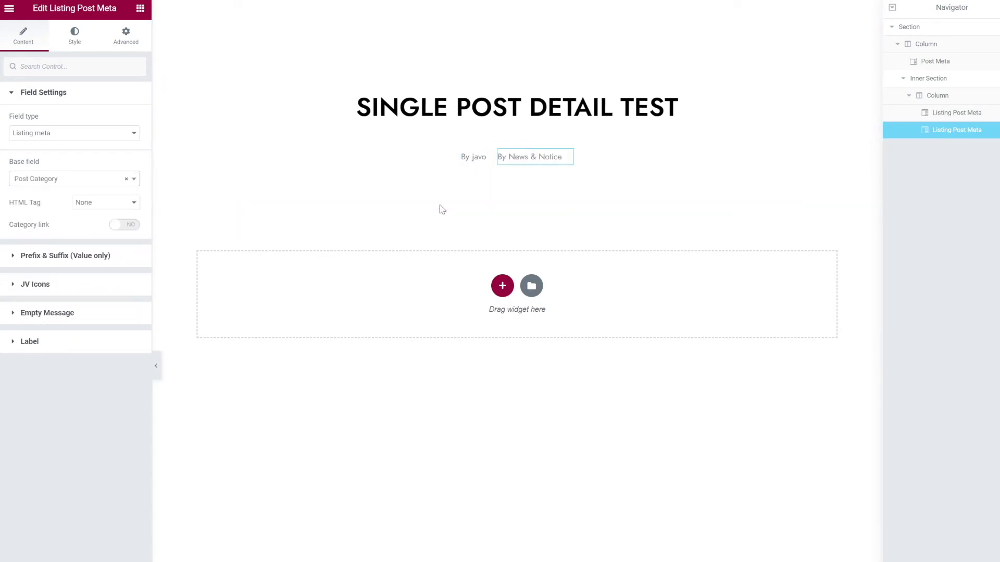
Change the category meta's prefix text to "in"
{"action": "left_click", "coordinate": [81, 259]}
{"action": "left_click_drag", "start_coordinate": [97, 173], "coordinate": [70, 173]}
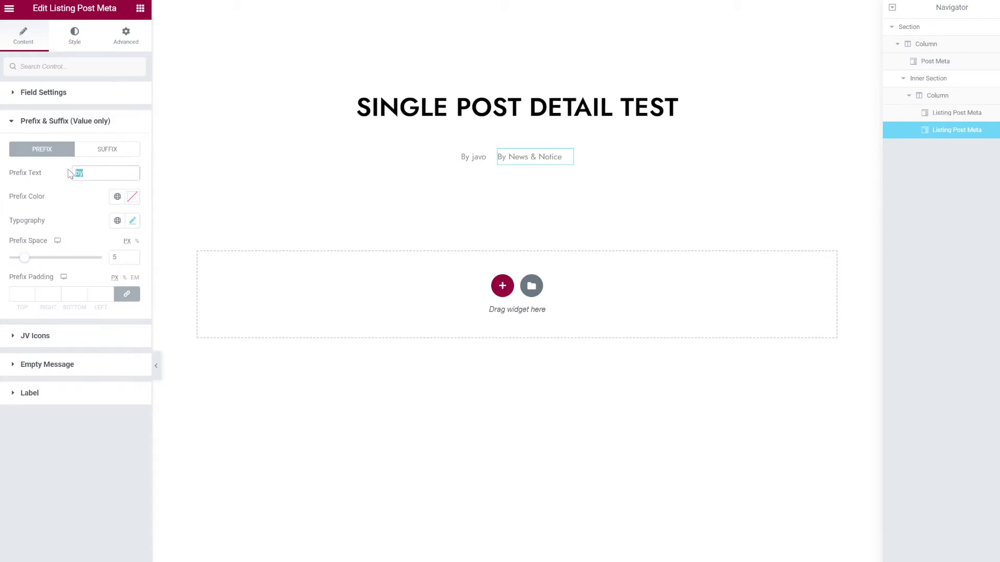
{"action": "type", "text": "in"}
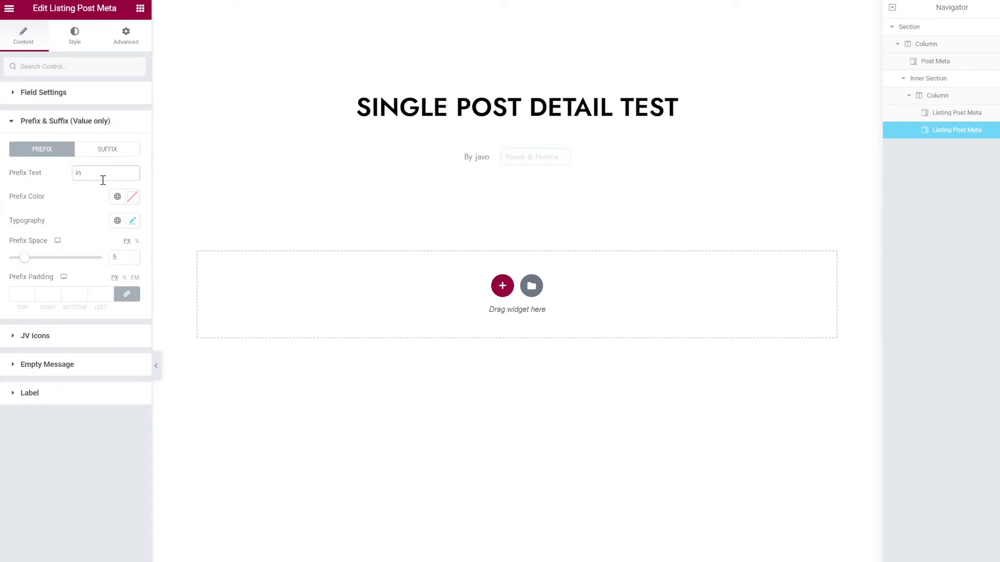
Add a Post Meta widget below the author and category metas in the inner section's column
{"action": "left_click", "coordinate": [140, 8]}
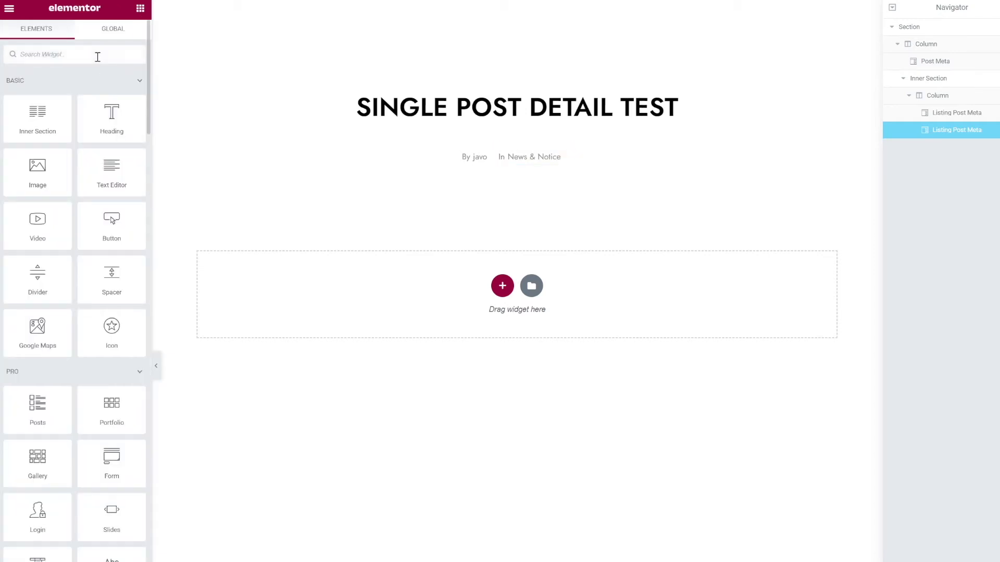
{"action": "left_click", "coordinate": [98, 57]}
{"action": "type", "text": "post meta"}
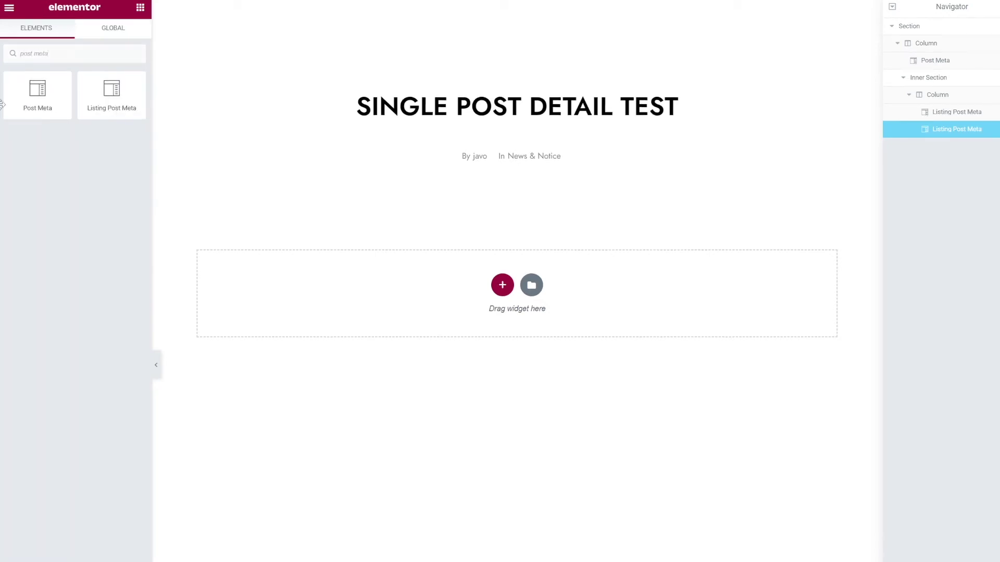
{"action": "left_click_drag", "start_coordinate": [29, 99], "coordinate": [552, 172]}
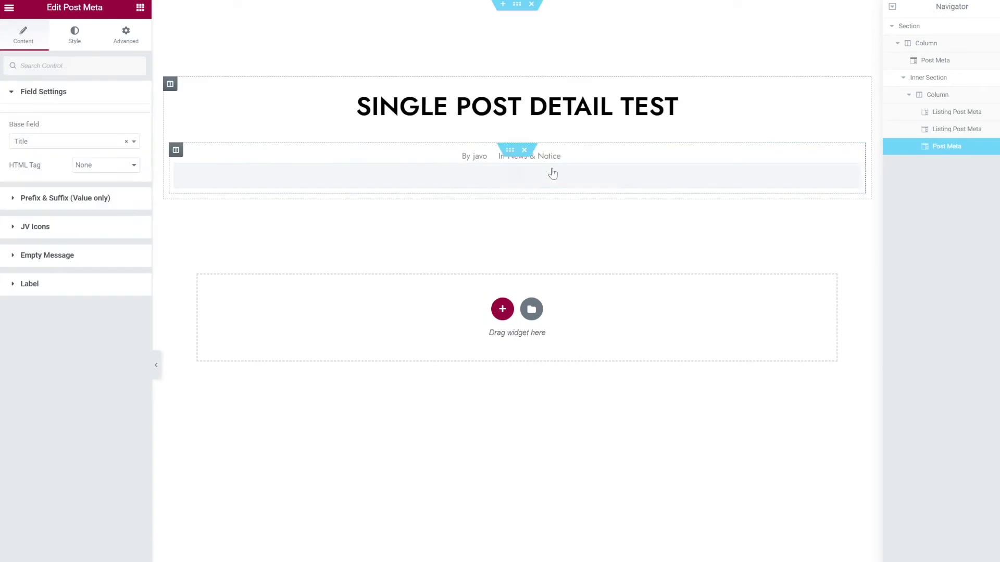
Set the new Post Meta widget's positioning width to Inline (auto)
{"action": "left_click", "coordinate": [126, 42]}
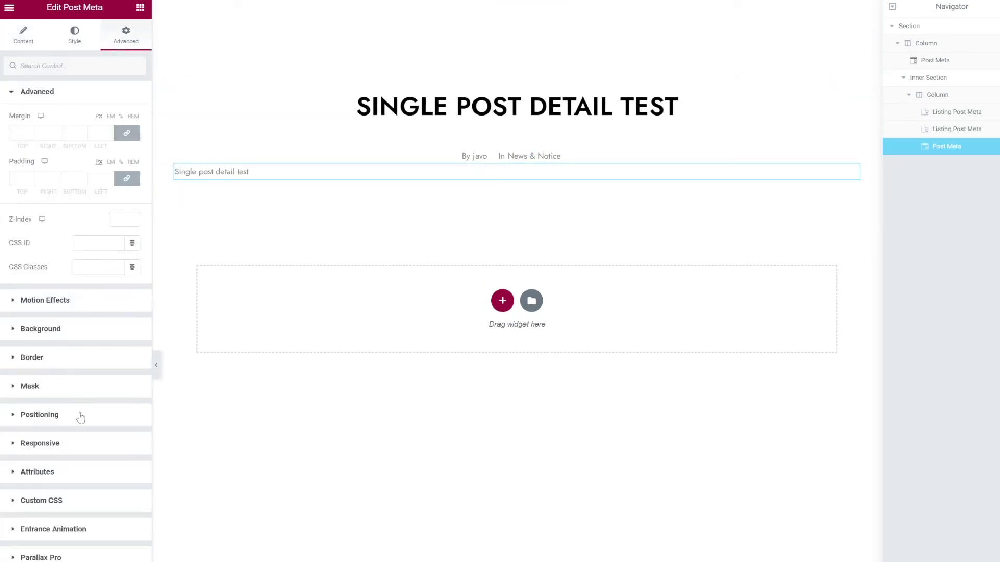
{"action": "left_click", "coordinate": [81, 414]}
{"action": "left_click", "coordinate": [106, 262]}
{"action": "left_click", "coordinate": [95, 296]}
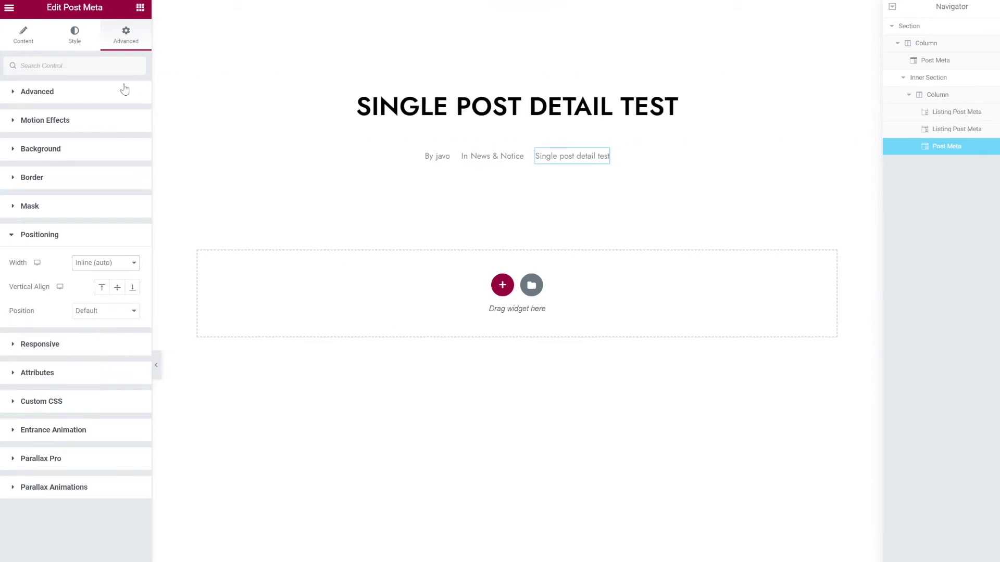
Give the new Post Meta widget the prefix text "on" with a prefix space of 5 px and capitalized transform
{"action": "left_click", "coordinate": [43, 42]}
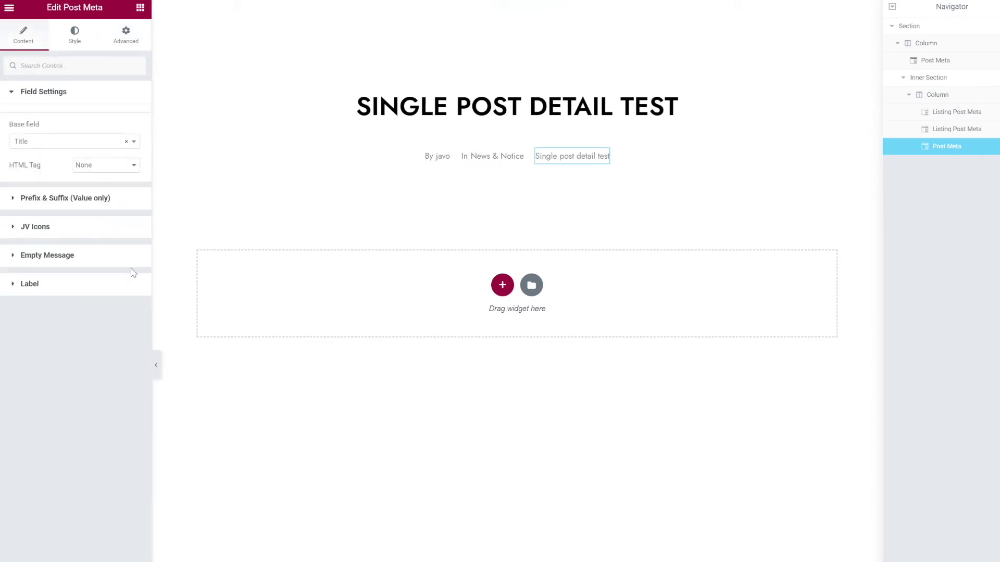
{"action": "left_click", "coordinate": [95, 201]}
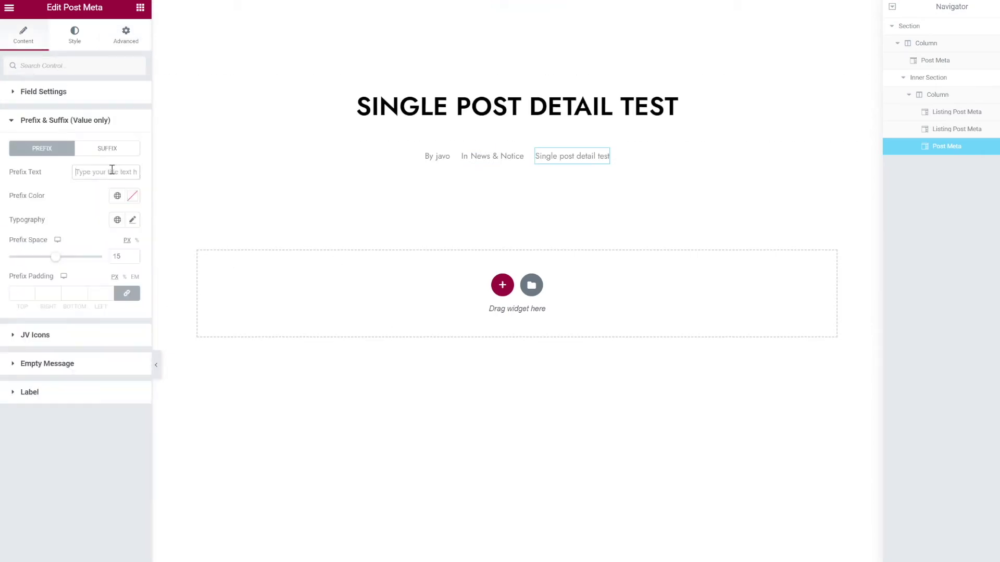
{"action": "type", "text": "on"}
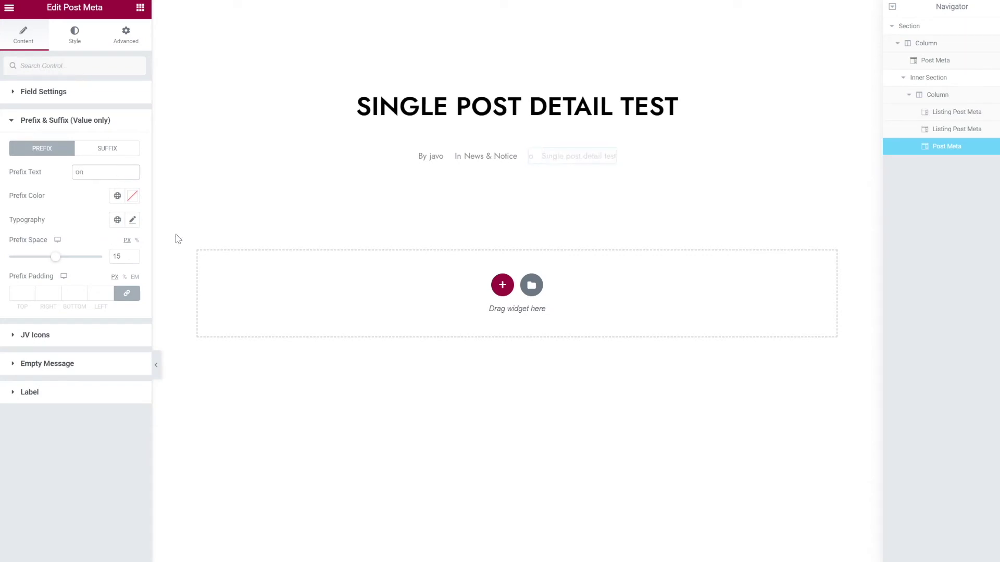
{"action": "double_click", "coordinate": [123, 261]}
{"action": "type", "text": "5"}
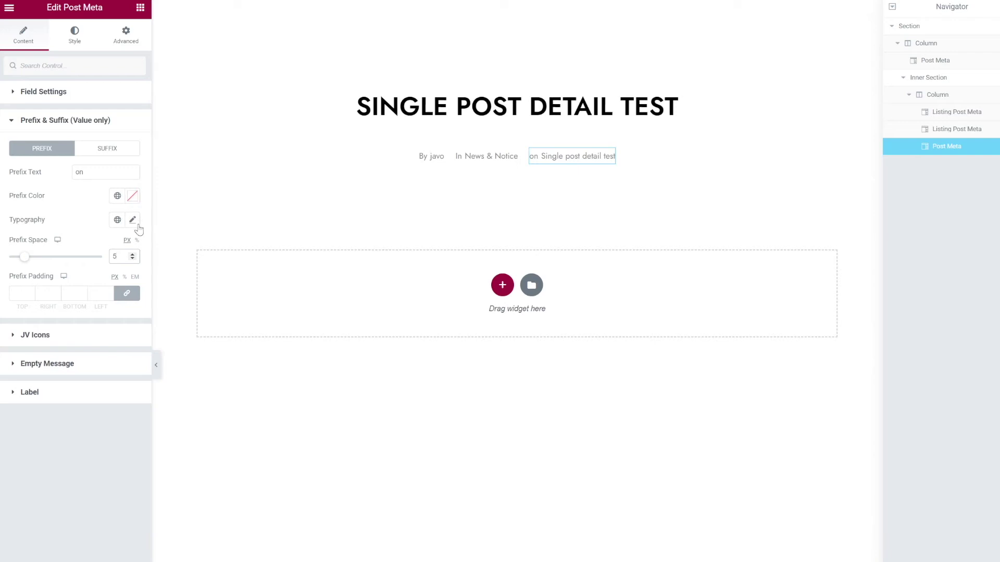
{"action": "left_click", "coordinate": [133, 220]}
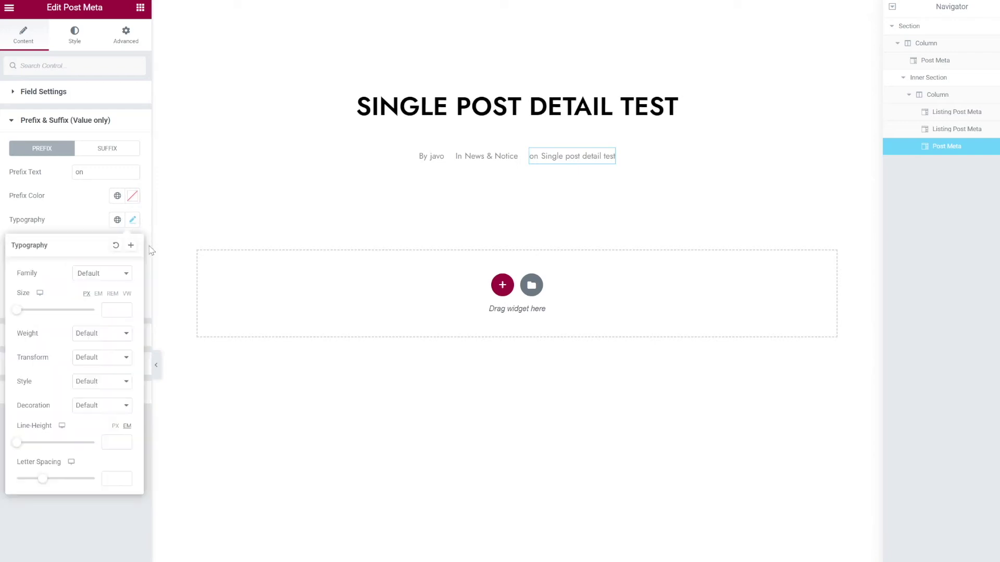
{"action": "left_click", "coordinate": [102, 357]}
{"action": "left_click", "coordinate": [106, 396]}
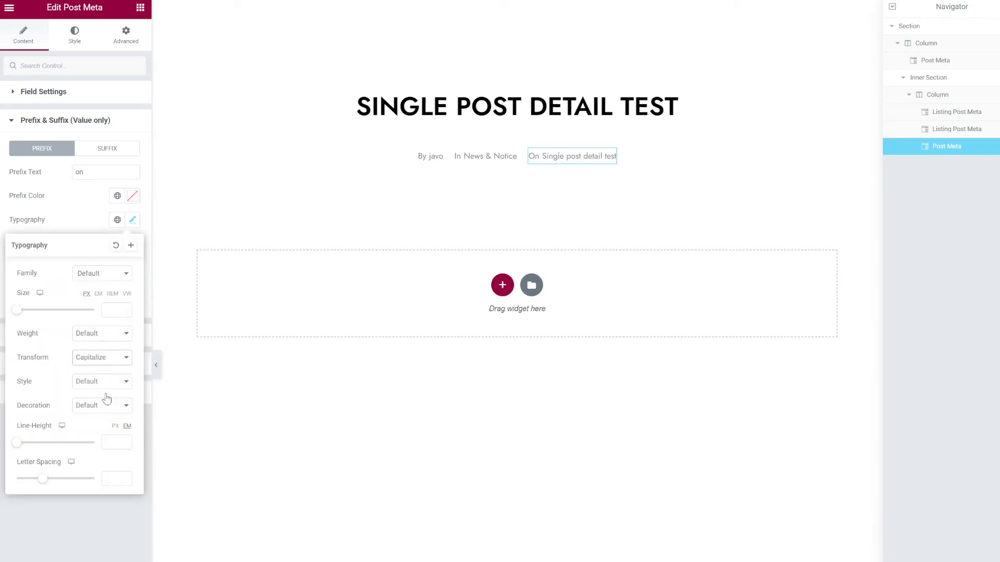
Add a Single Post Header widget in a new section below the post metas and set its height to 600
{"action": "left_click", "coordinate": [137, 222]}
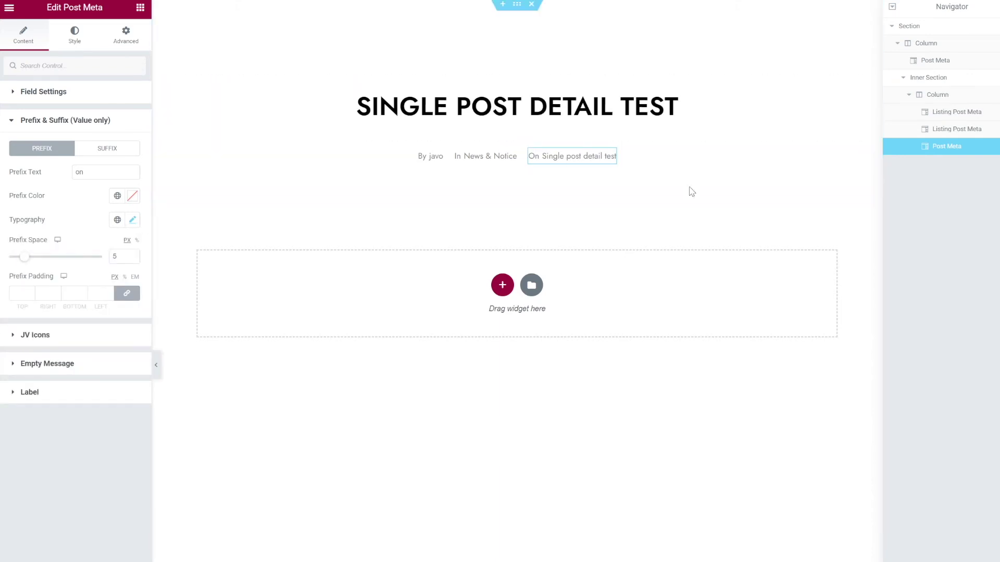
{"action": "left_click", "coordinate": [140, 7]}
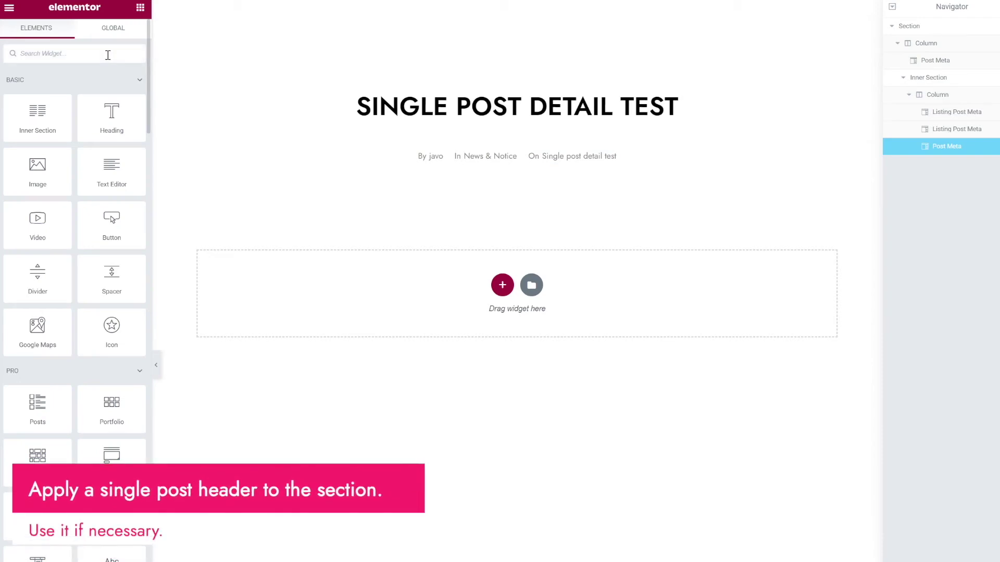
{"action": "left_click", "coordinate": [107, 55]}
{"action": "type", "text": "single"}
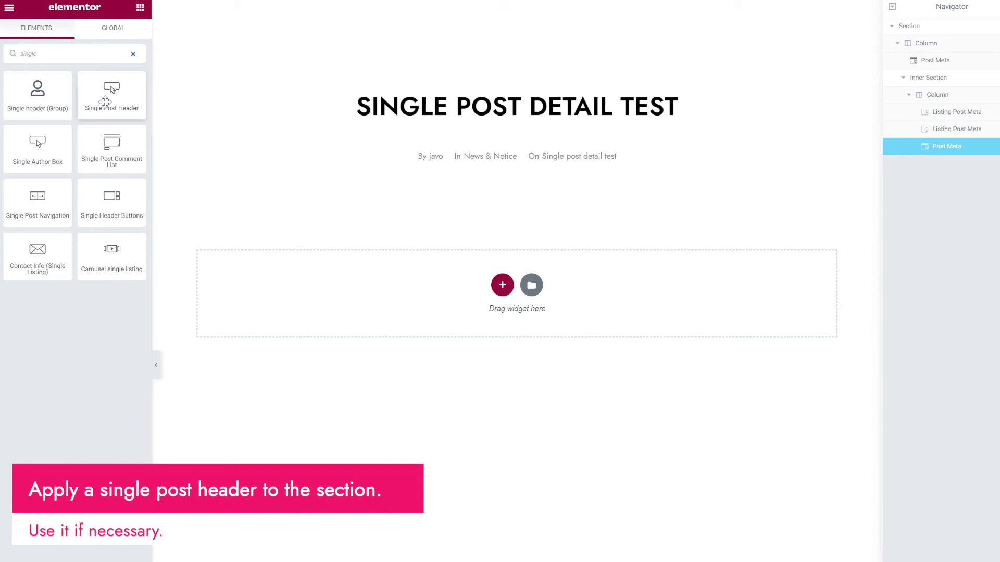
{"action": "left_click_drag", "start_coordinate": [138, 101], "coordinate": [516, 289]}
{"action": "left_click_drag", "start_coordinate": [121, 124], "coordinate": [111, 125]}
{"action": "type", "text": "600"}
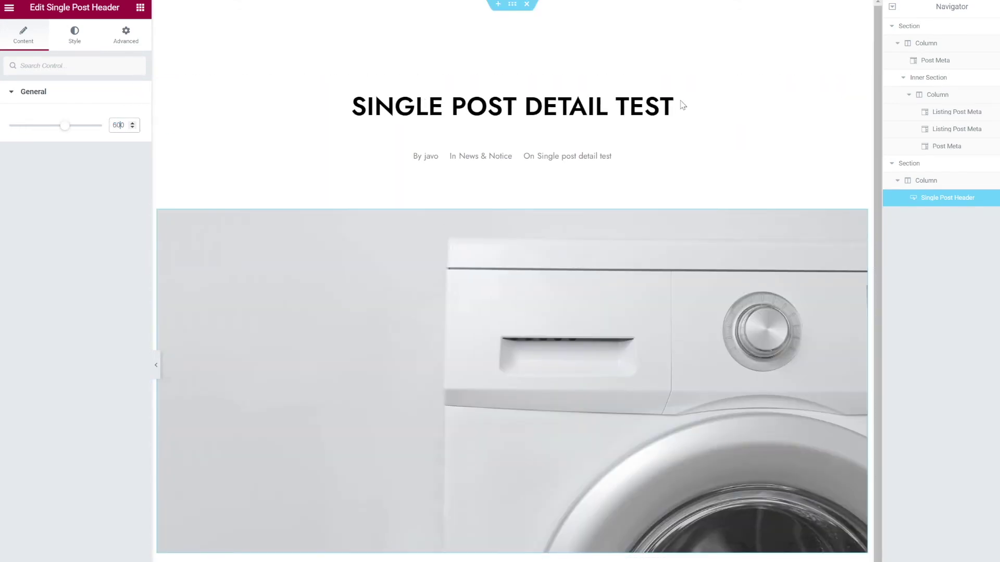
Unlink the padding of the section holding the Single Post Header and set its right and left padding to 20 px
{"action": "left_click", "coordinate": [940, 163]}
{"action": "left_click", "coordinate": [110, 38]}
{"action": "left_click", "coordinate": [126, 178]}
{"action": "left_click", "coordinate": [52, 178]}
{"action": "type", "text": "20"}
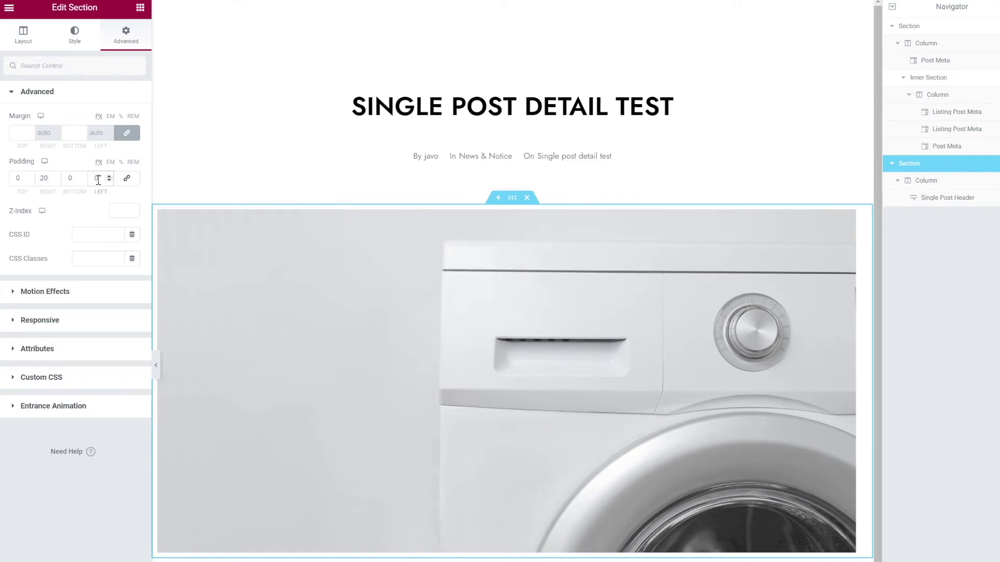
{"action": "left_click", "coordinate": [545, 251]}
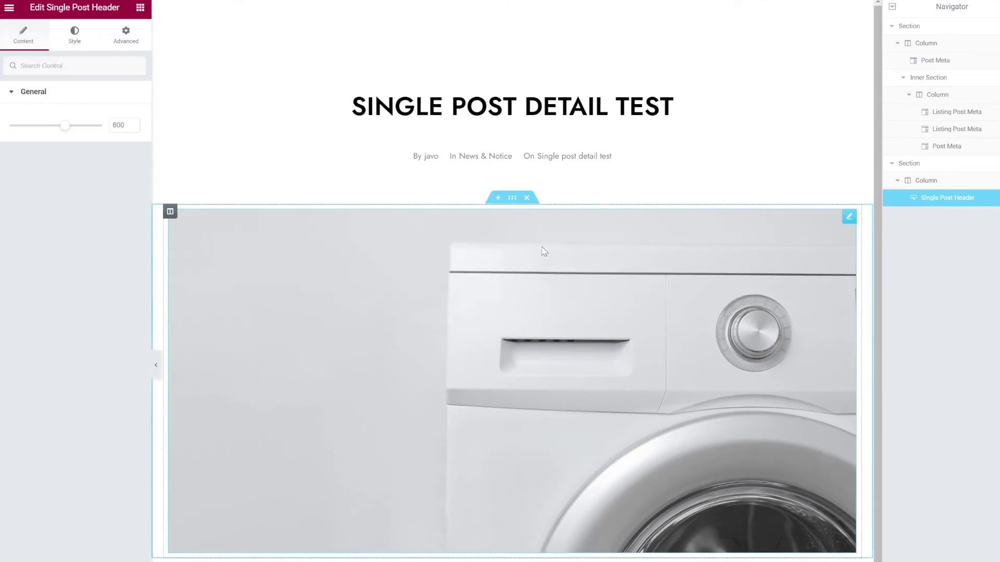
Add a Post Meta widget directly below the Single Post Header image and set its base field to Content
{"action": "left_click", "coordinate": [140, 8]}
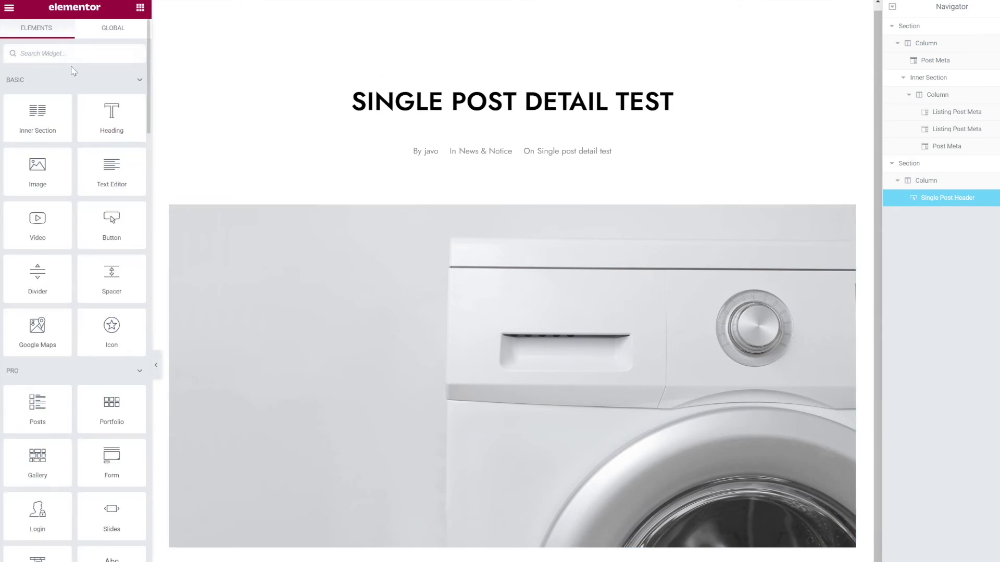
{"action": "type", "text": "post"}
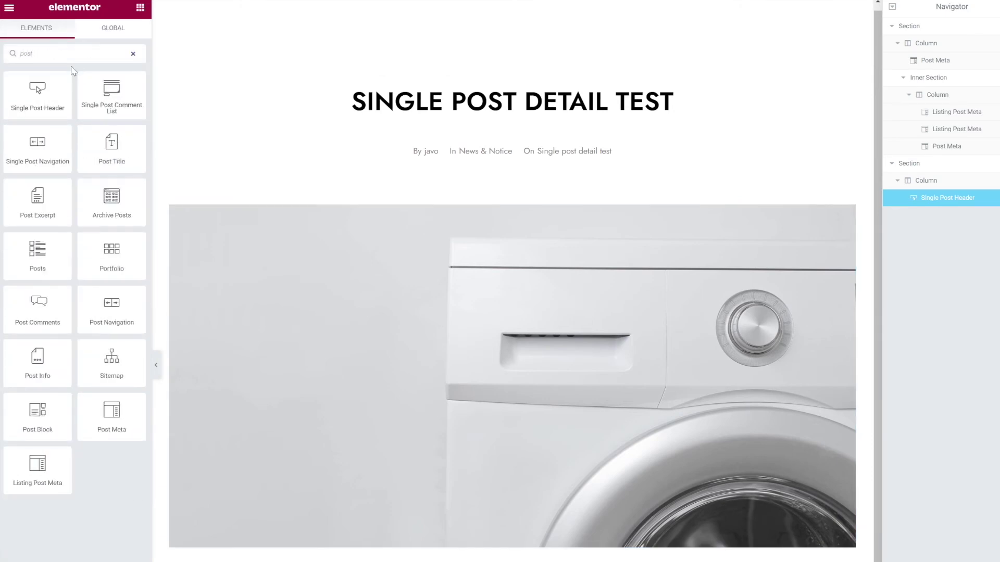
{"action": "type", "text": " me"}
{"action": "left_click_drag", "start_coordinate": [38, 95], "coordinate": [346, 547]}
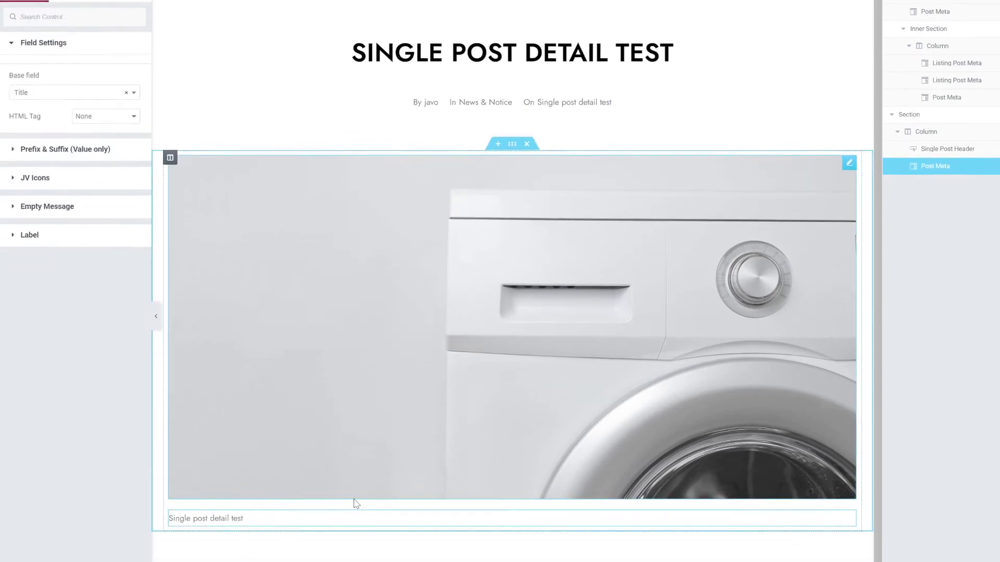
{"action": "left_click", "coordinate": [54, 96]}
{"action": "left_click", "coordinate": [45, 138]}
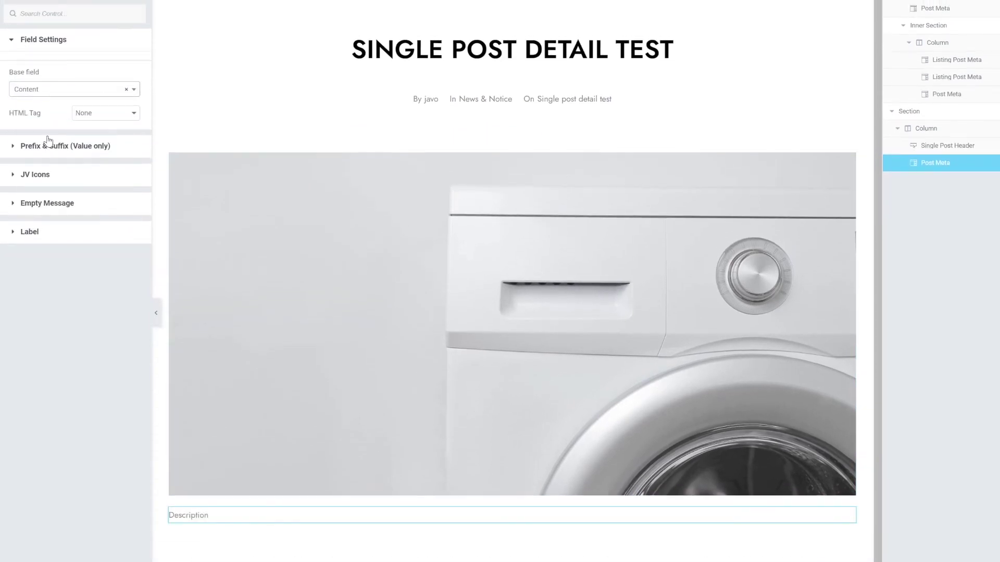
Style the content meta's value typography with a size of 17 px and a weight of 300
{"action": "left_click", "coordinate": [75, 4]}
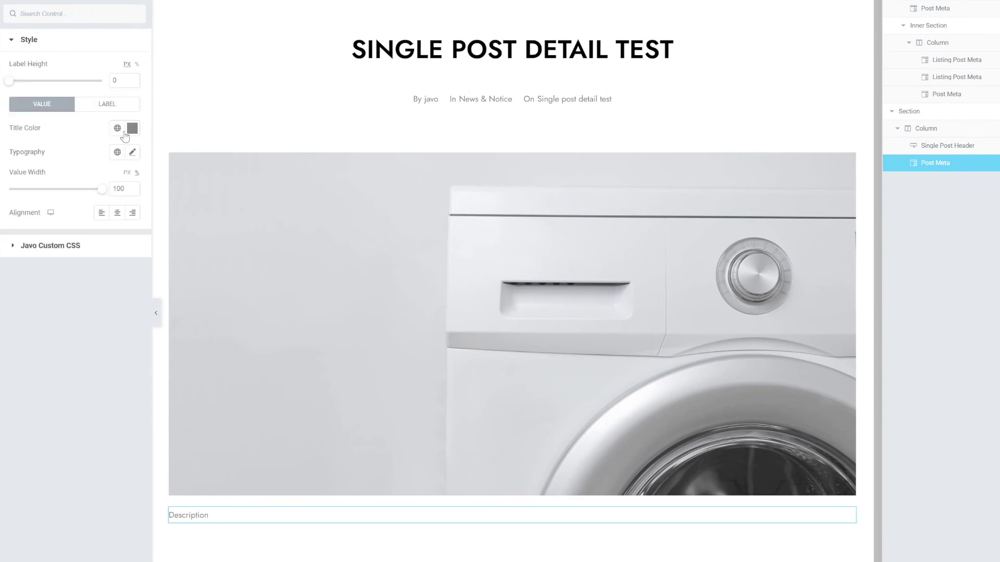
{"action": "left_click", "coordinate": [132, 152]}
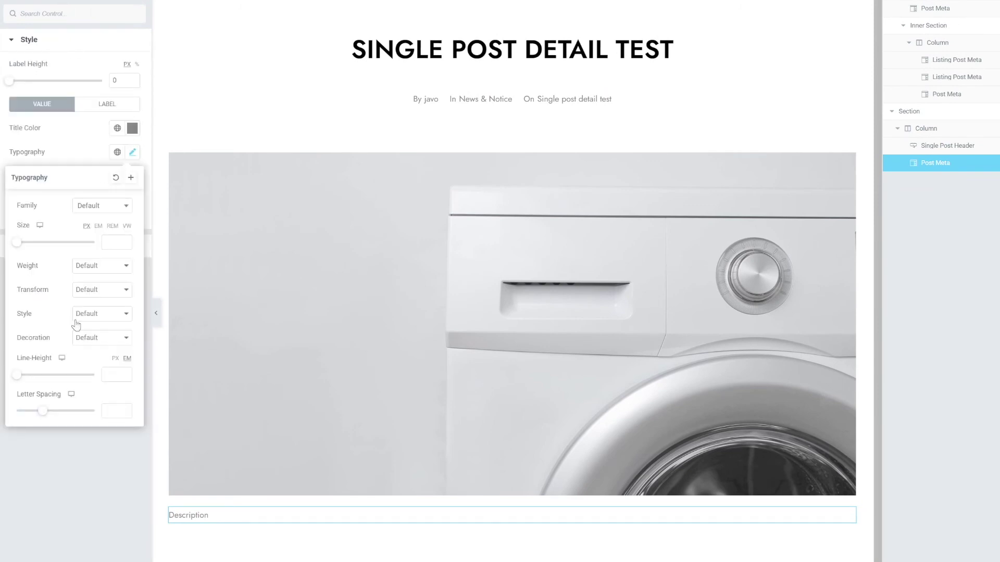
{"action": "left_click", "coordinate": [103, 269]}
{"action": "left_click", "coordinate": [99, 301]}
{"action": "left_click", "coordinate": [112, 247]}
{"action": "type", "text": "17"}
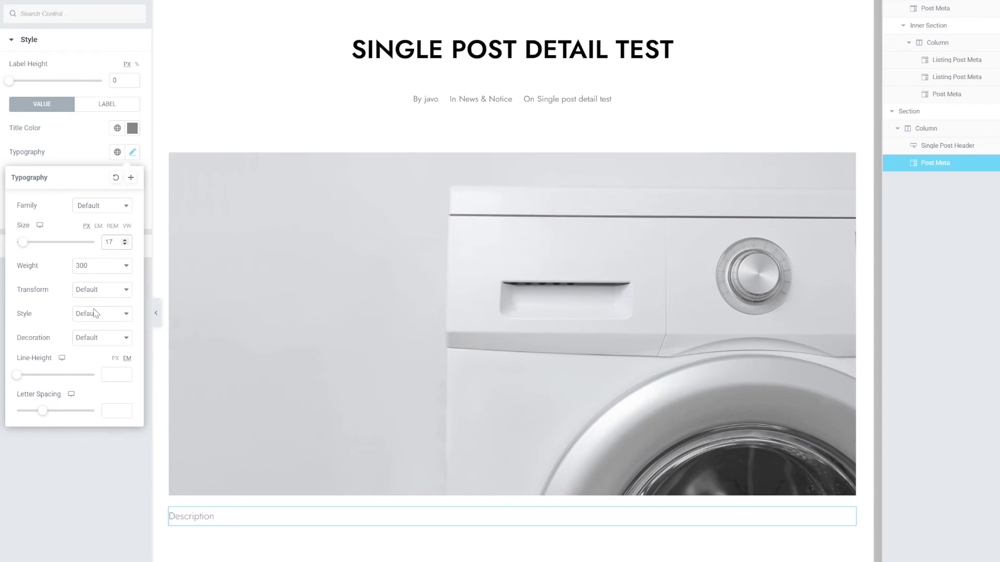
{"action": "left_click", "coordinate": [132, 152]}
Add an empty section below the content meta and give it a classic background color of #F2F2F2
{"action": "scroll", "coordinate": [375, 201], "scroll_direction": "down", "scroll_amount": 1}
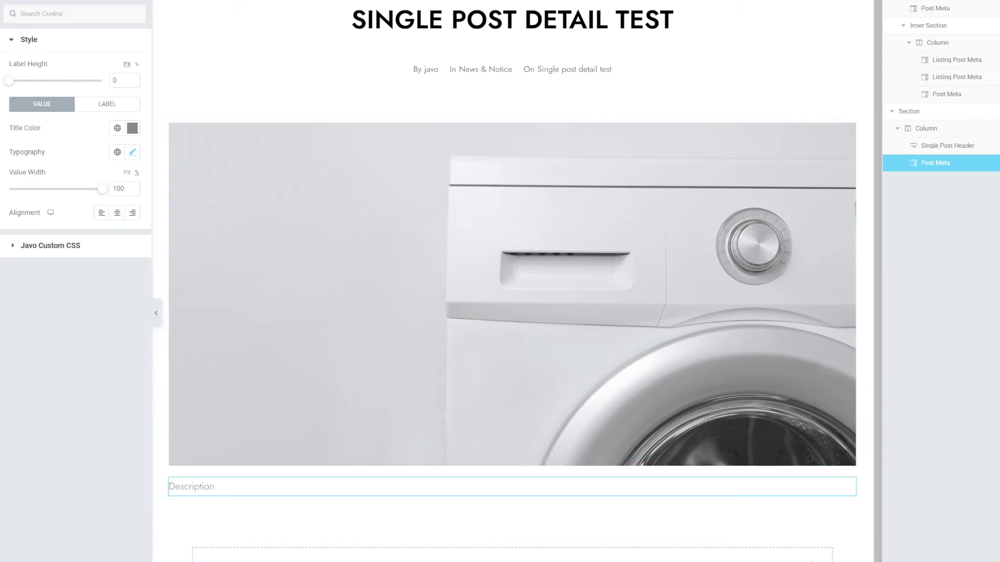
{"action": "left_click", "coordinate": [464, 516]}
{"action": "scroll", "coordinate": [500, 383], "scroll_direction": "down", "scroll_amount": 1}
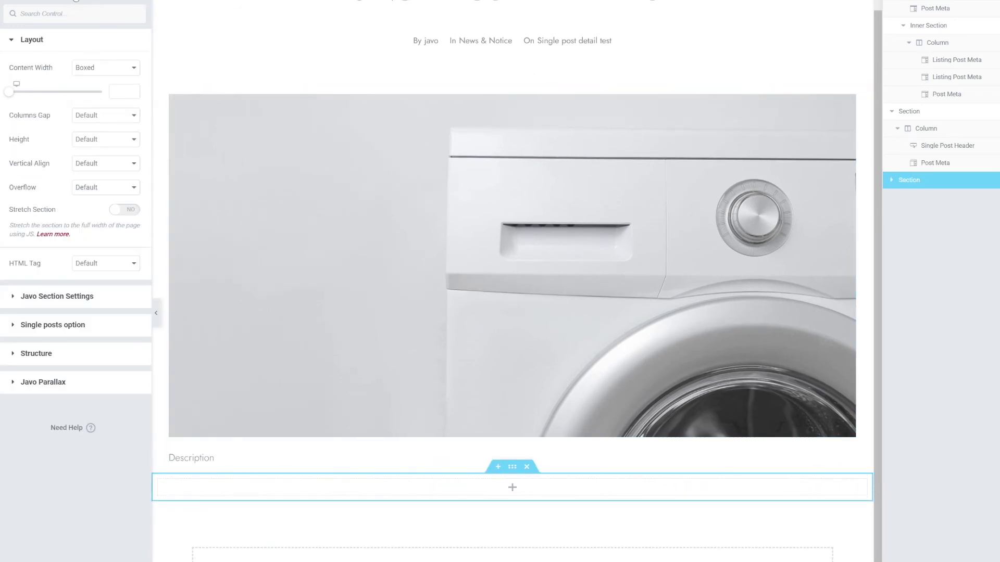
{"action": "left_click", "coordinate": [75, 1]}
{"action": "left_click", "coordinate": [65, 261]}
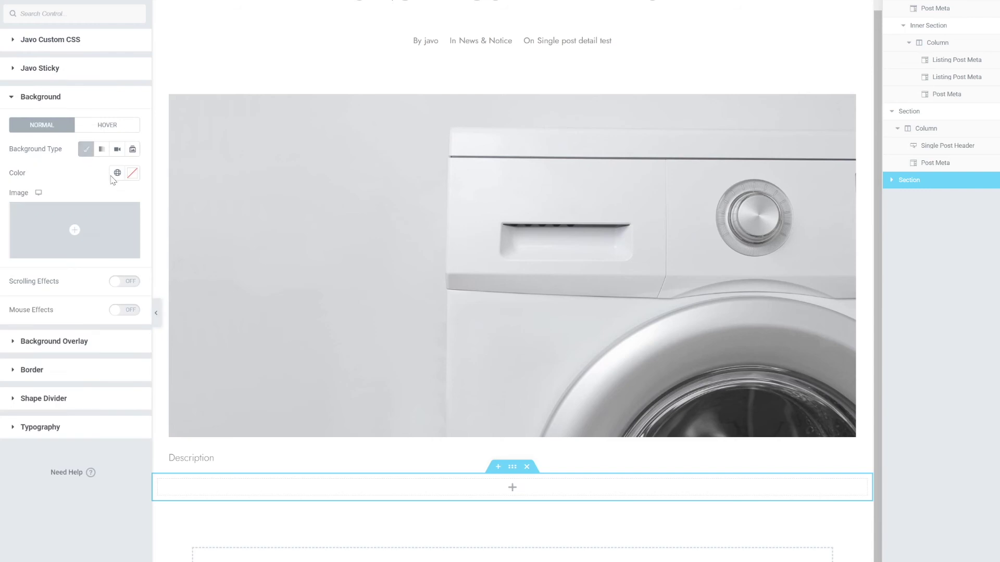
{"action": "left_click", "coordinate": [132, 173]}
{"action": "type", "text": "#F1F1F1"}
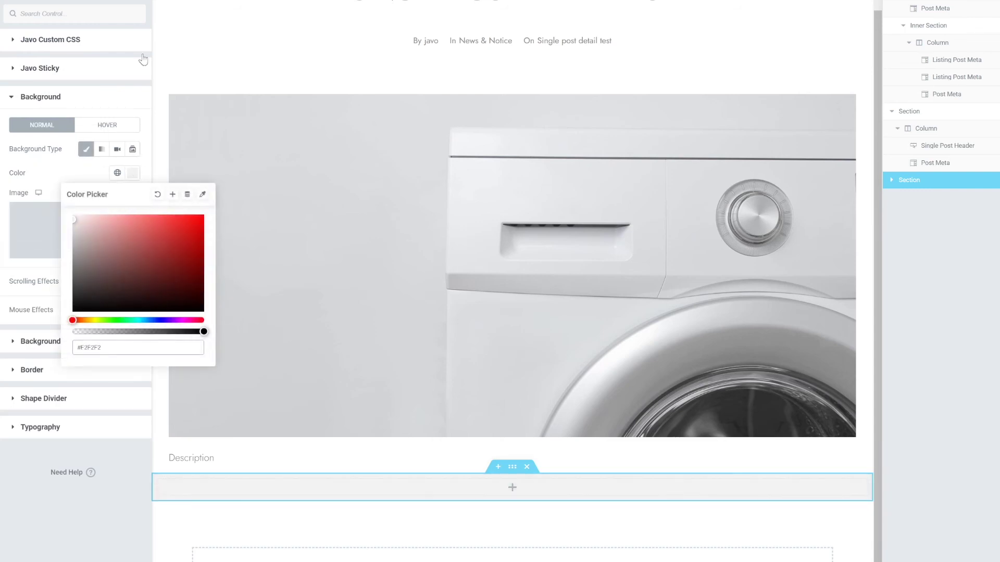
Unlink the new grey section's padding and set its right and left padding to 20 px
{"action": "left_click", "coordinate": [126, 2]}
{"action": "left_click", "coordinate": [119, 128]}
{"action": "left_click", "coordinate": [46, 126]}
{"action": "type", "text": "20"}
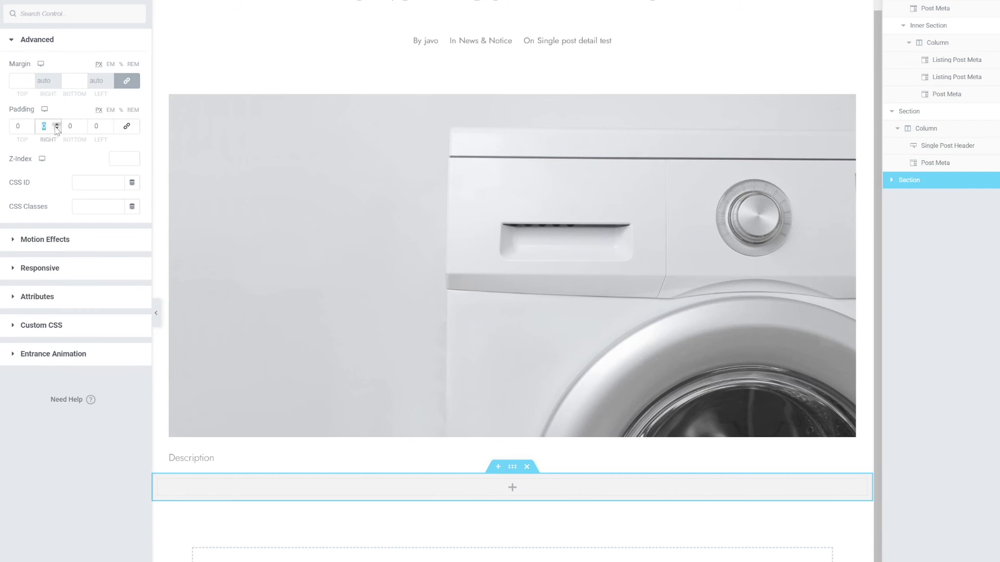
{"action": "left_click", "coordinate": [99, 127]}
{"action": "type", "text": "20"}
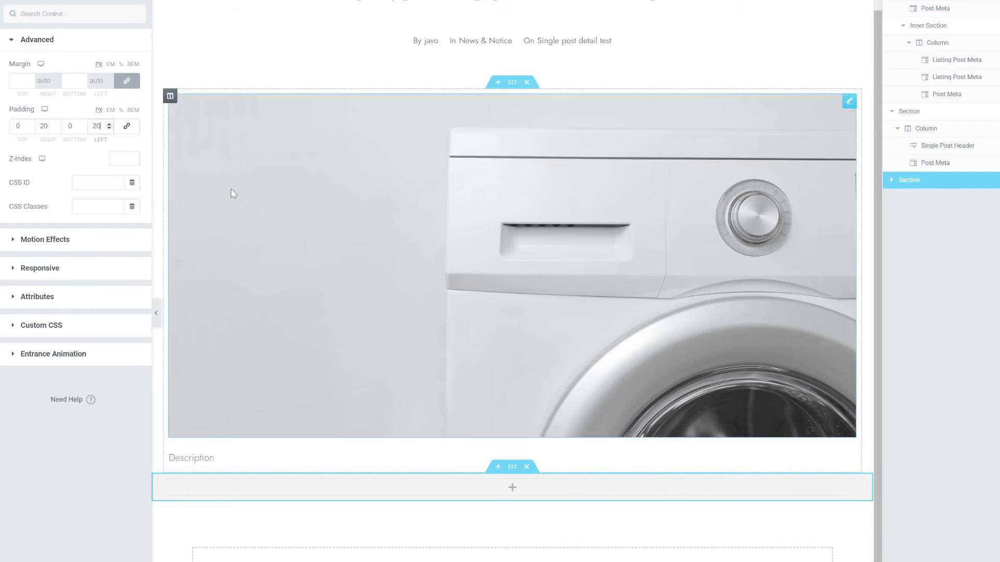
Set the grey section's top padding to 140 px and its bottom padding to 50 px
{"action": "left_click", "coordinate": [892, 181]}
{"action": "left_click", "coordinate": [931, 198]}
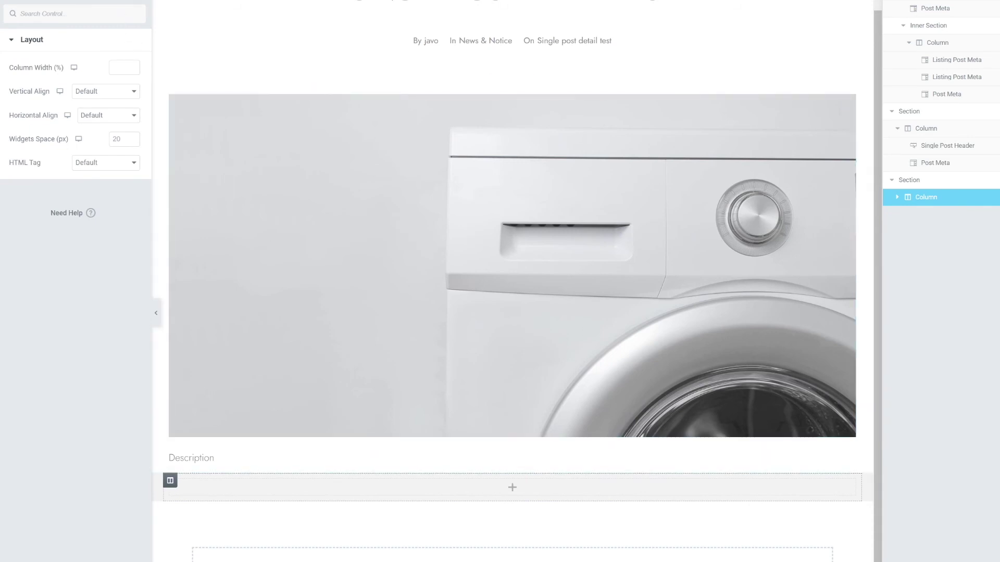
{"action": "left_click", "coordinate": [937, 179]}
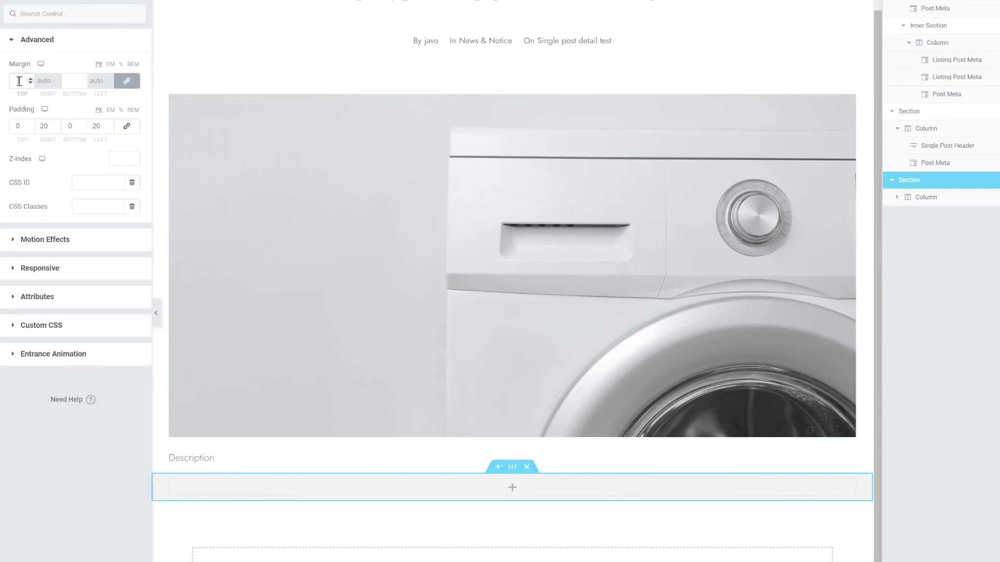
{"action": "left_click", "coordinate": [30, 128]}
{"action": "type", "text": "140"}
{"action": "double_click", "coordinate": [68, 126]}
{"action": "type", "text": "50"}
{"action": "left_click", "coordinate": [81, 117]}
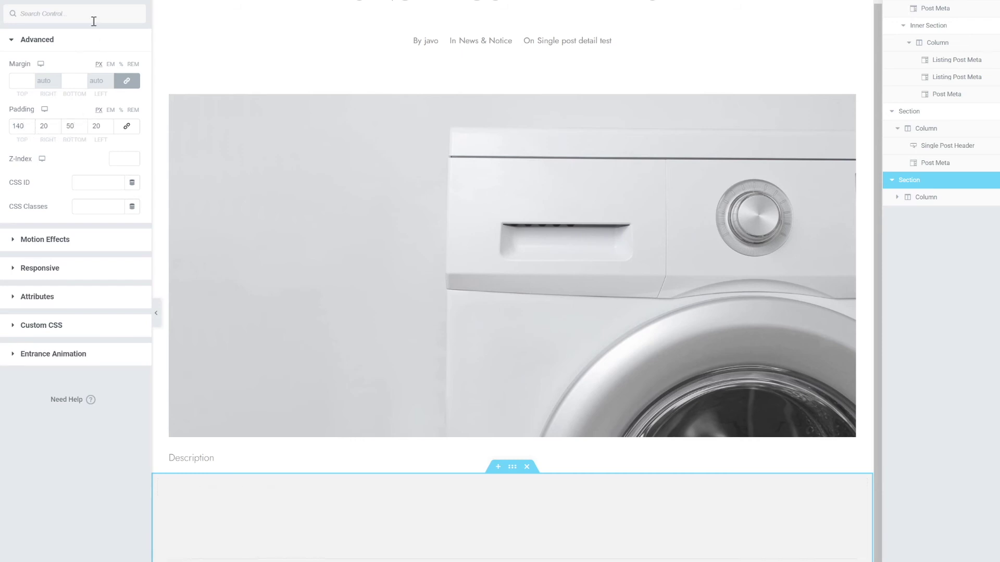
Find the JV Heading widget in the widget library and place it in the grey section's column
{"action": "left_click", "coordinate": [138, 2]}
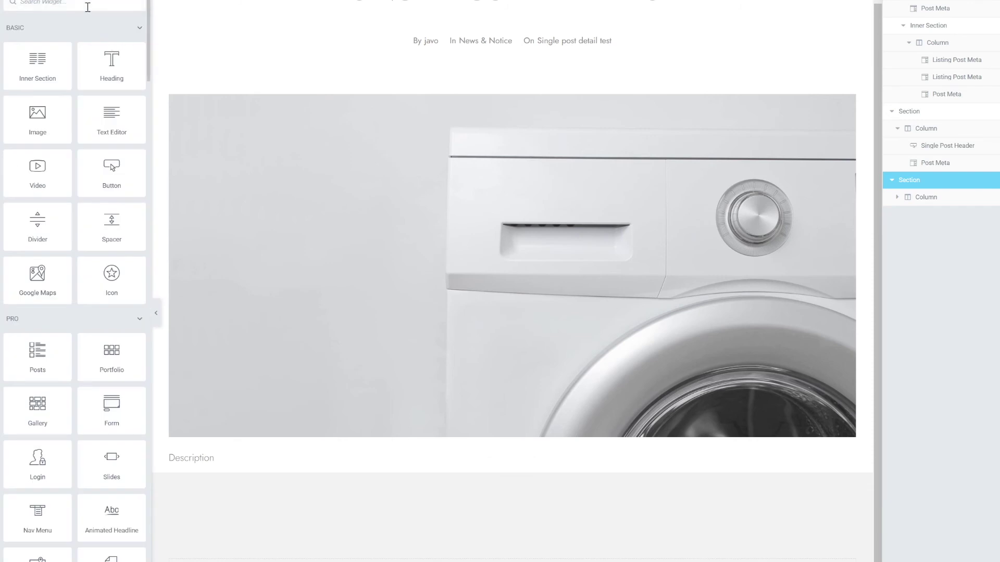
{"action": "type", "text": "header"}
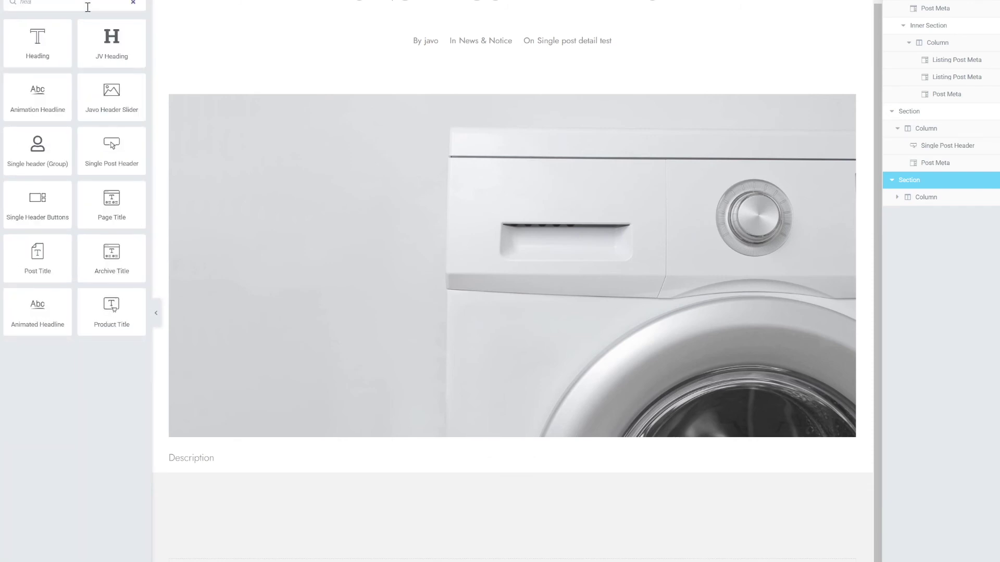
{"action": "key", "text": "BackSpace"}
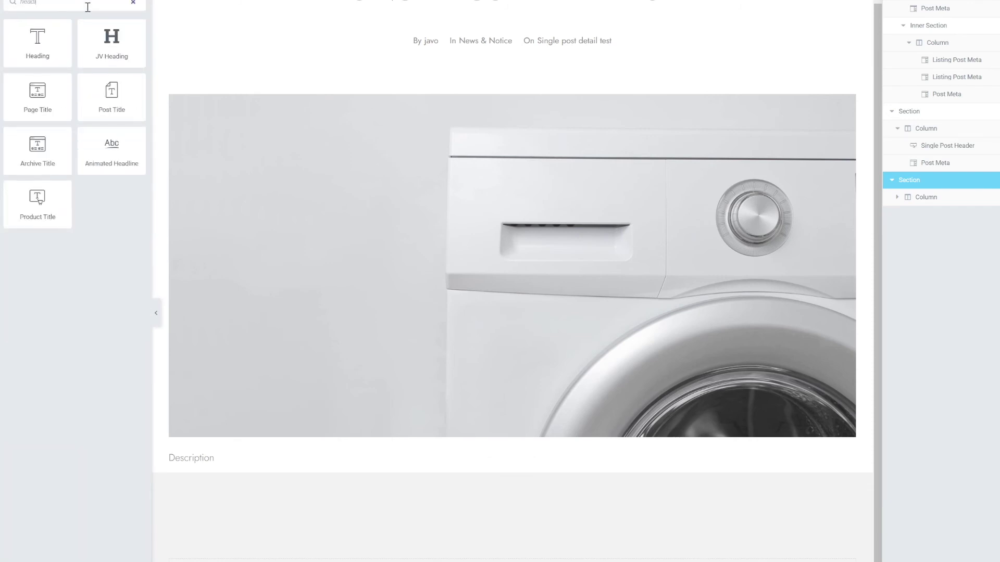
{"action": "type", "text": "ing"}
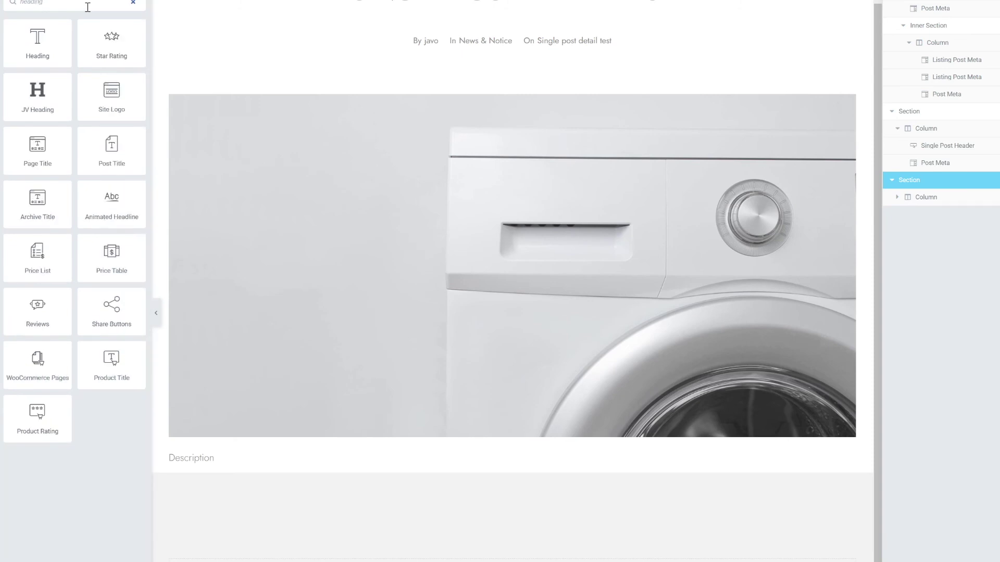
{"action": "left_click_drag", "start_coordinate": [45, 104], "coordinate": [518, 556]}
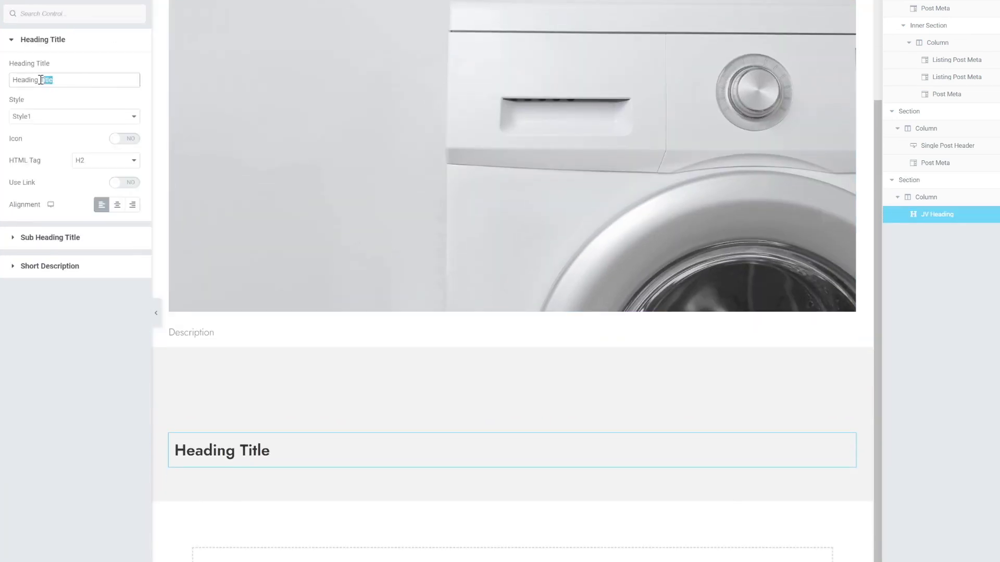
Change the heading title text to "relate posts" and set its typography transform to Capitalize
{"action": "left_click_drag", "start_coordinate": [41, 79], "coordinate": [11, 73]}
{"action": "type", "text": "rela"}
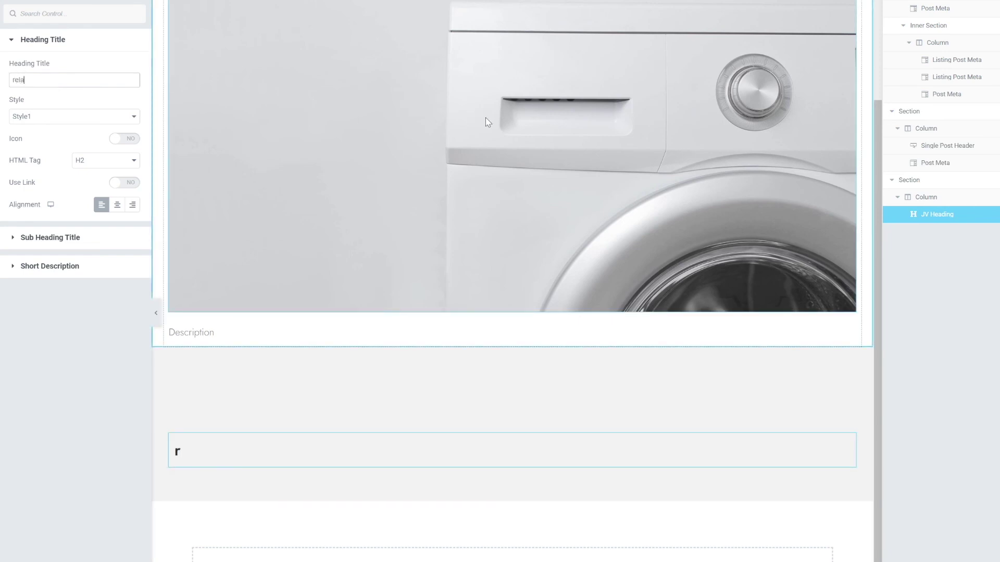
{"action": "type", "text": "te posts"}
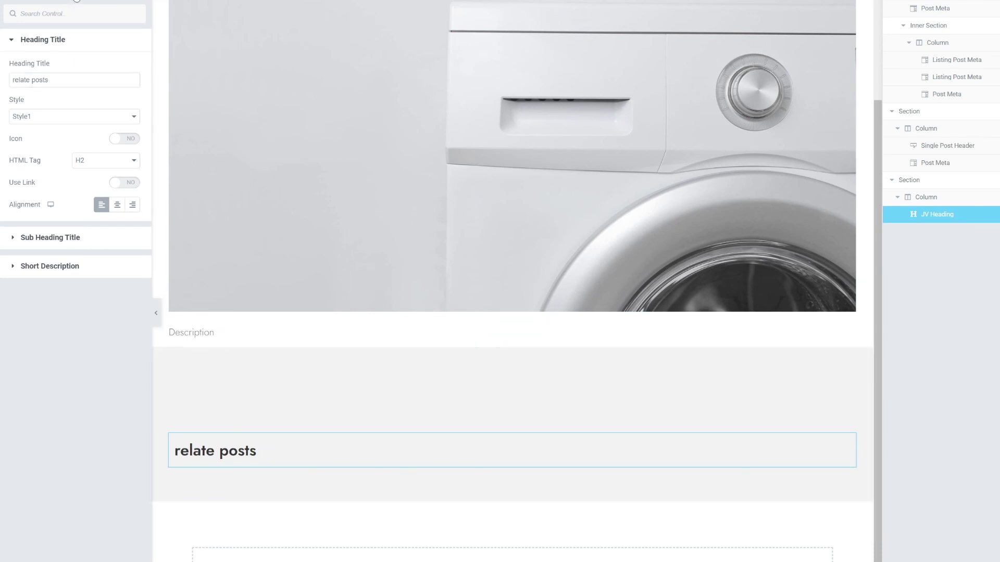
{"action": "left_click", "coordinate": [76, 1]}
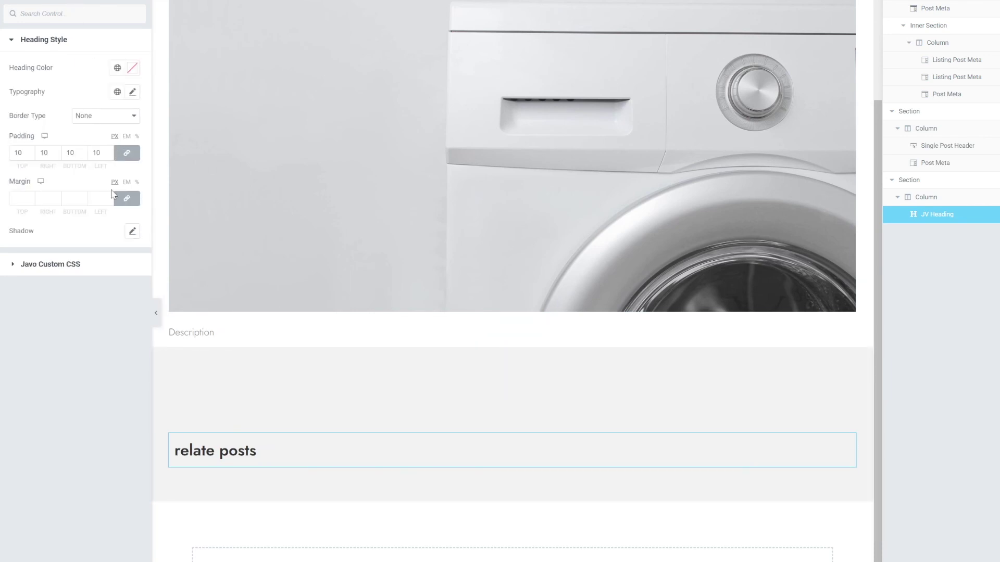
{"action": "left_click", "coordinate": [132, 92]}
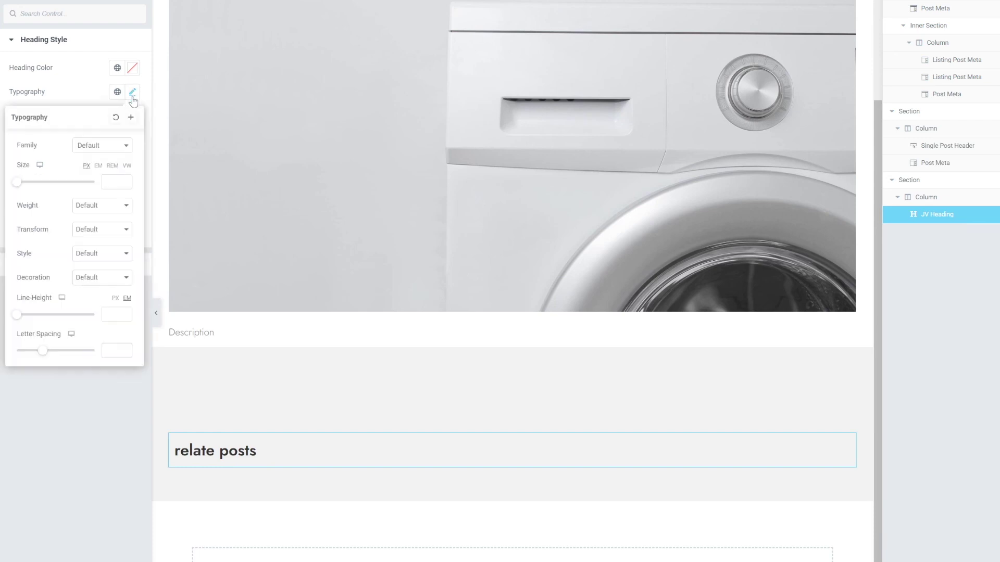
{"action": "left_click", "coordinate": [103, 230]}
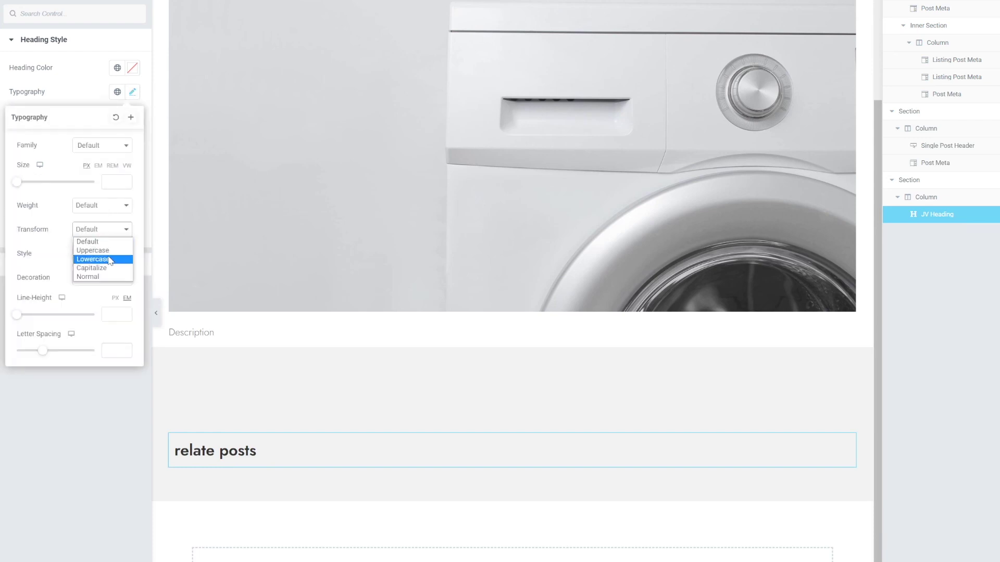
{"action": "left_click", "coordinate": [111, 267]}
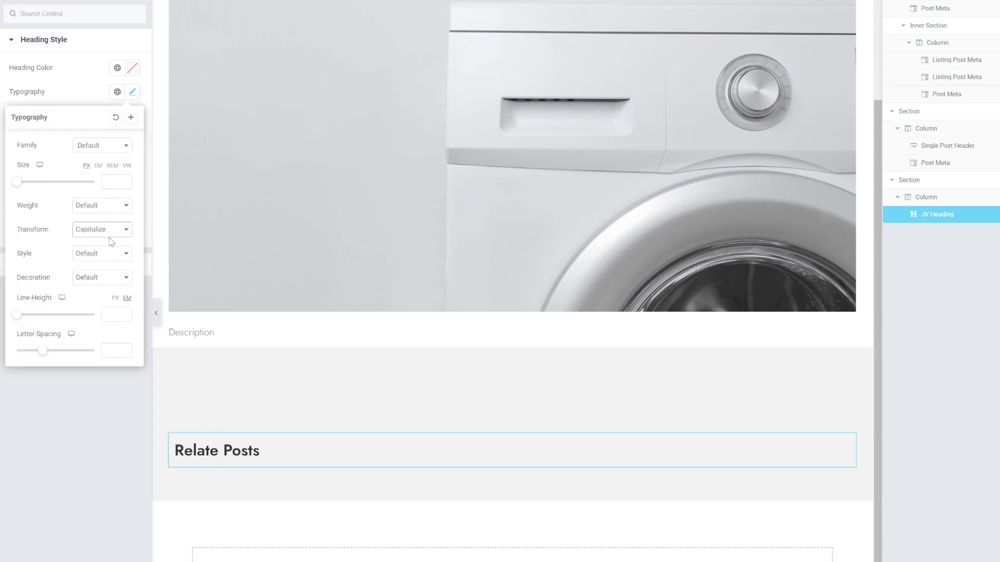
{"action": "left_click", "coordinate": [137, 92]}
Search the widget library for "post" and place the Post Block widget below the Relate Posts heading
{"action": "left_click", "coordinate": [102, 2]}
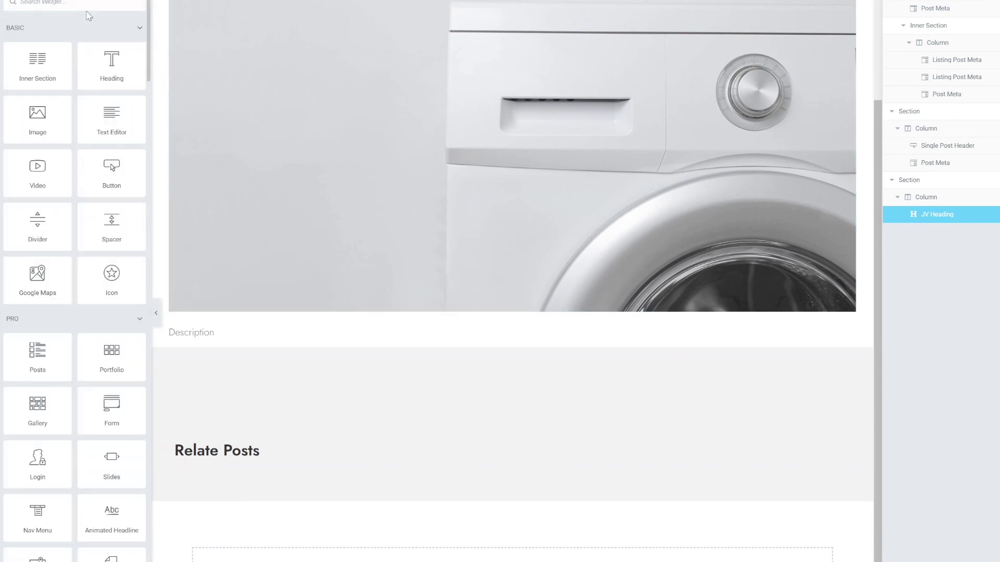
{"action": "type", "text": "post"}
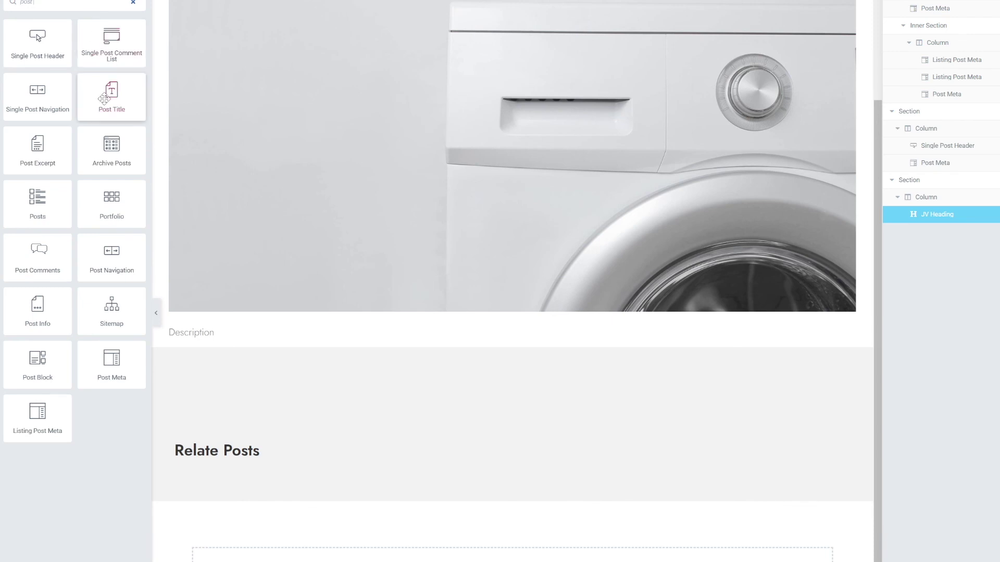
{"action": "left_click_drag", "start_coordinate": [59, 375], "coordinate": [292, 459]}
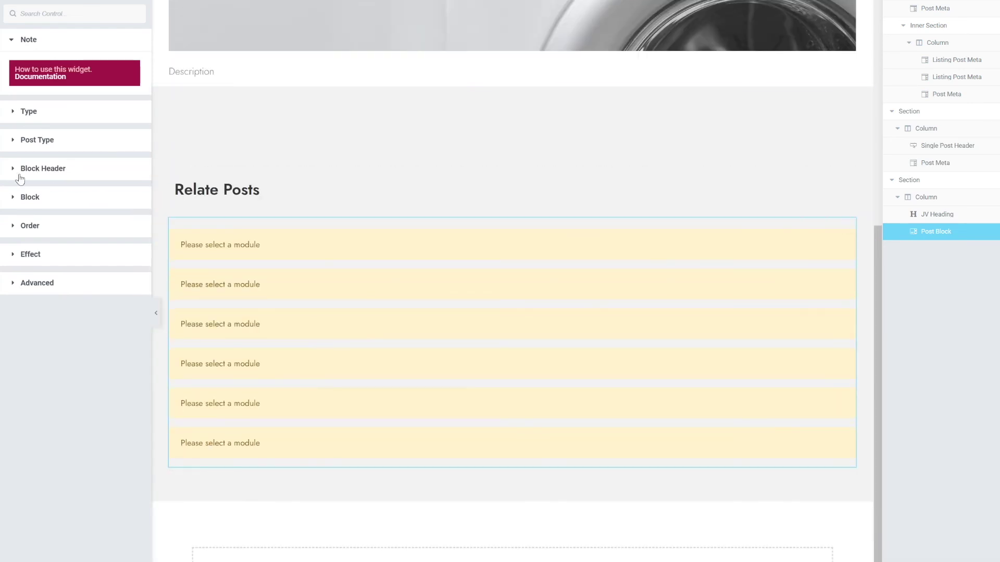
Set the post block's column 1 module to "0 – Post Module Grid Type" and its layout to 3 columns
{"action": "left_click", "coordinate": [46, 199]}
{"action": "left_click", "coordinate": [46, 257]}
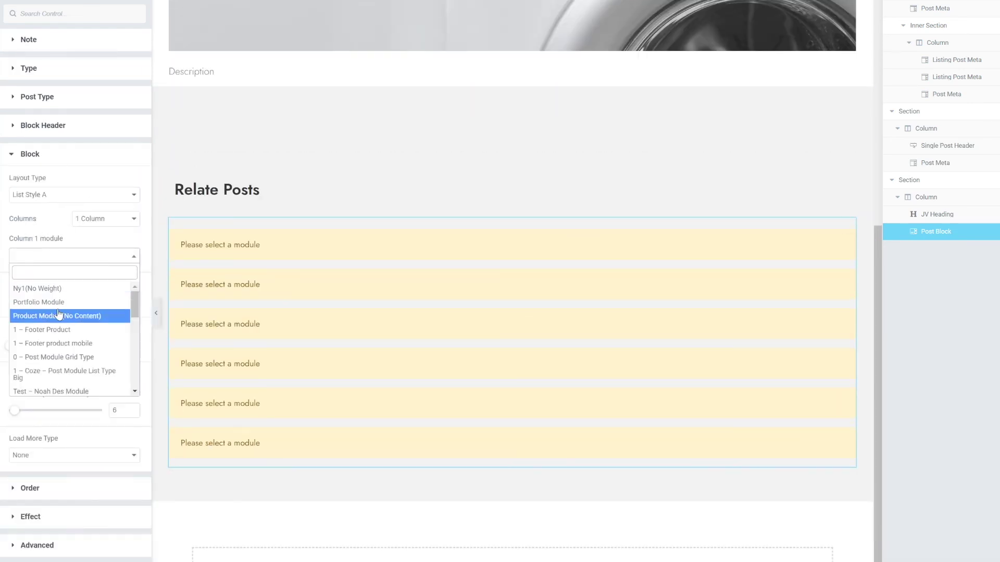
{"action": "left_click", "coordinate": [79, 357]}
{"action": "left_click", "coordinate": [103, 223]}
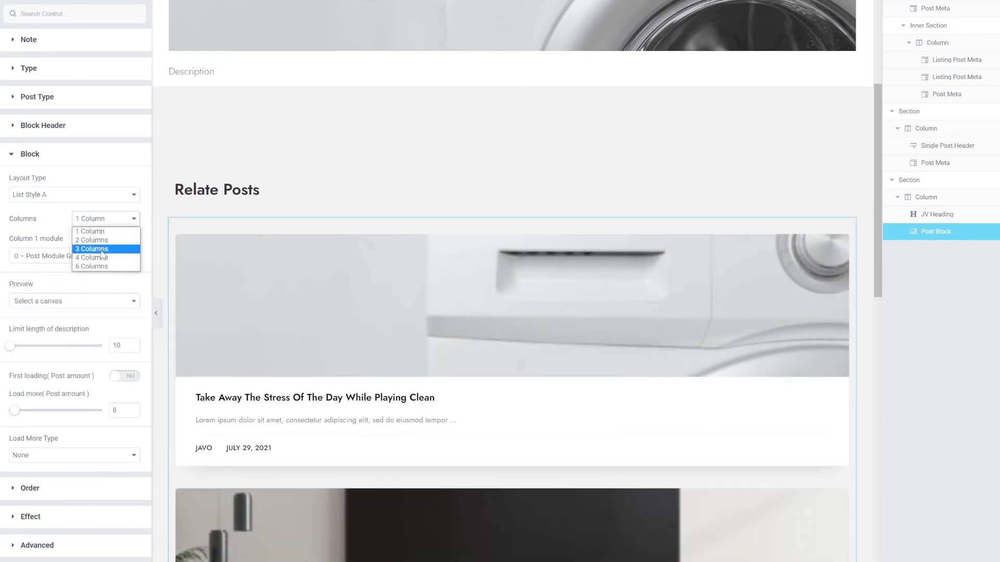
{"action": "left_click", "coordinate": [91, 249]}
Set the post block's load more post amount to 3
{"action": "scroll", "coordinate": [591, 317], "scroll_direction": "down", "scroll_amount": 2}
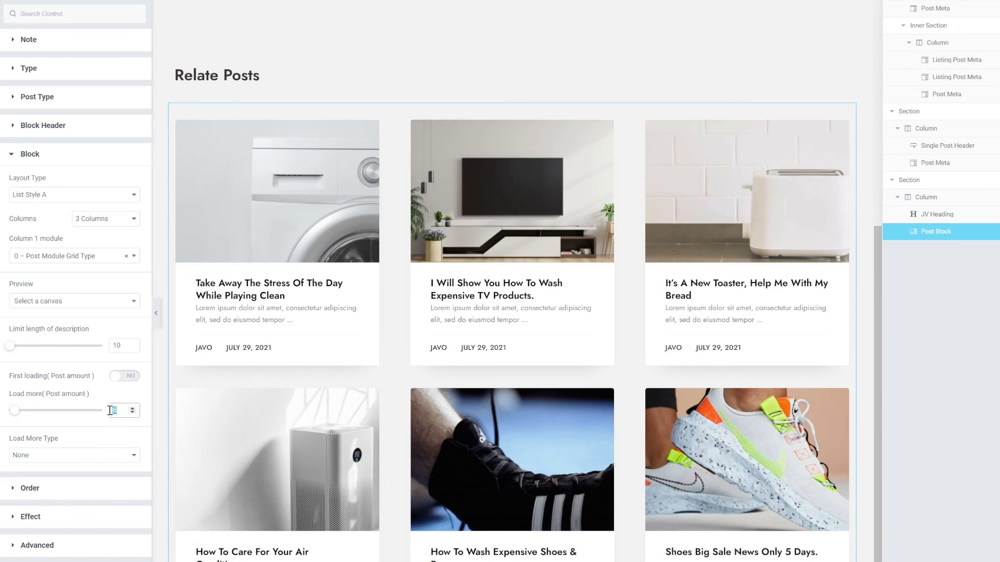
{"action": "type", "text": "3"}
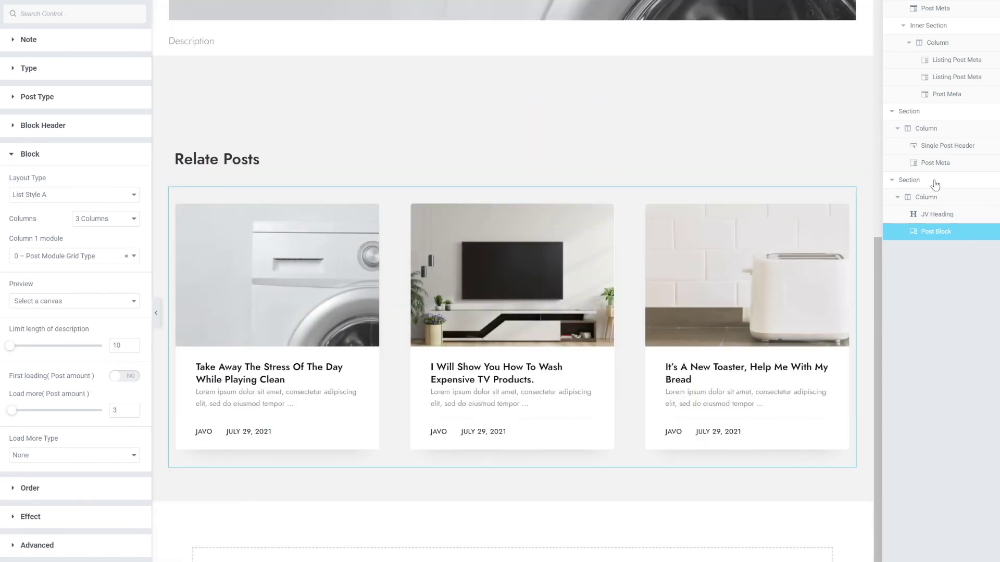
{"action": "scroll", "coordinate": [605, 346], "scroll_direction": "up", "scroll_amount": 3}
{"action": "scroll", "coordinate": [604, 376], "scroll_direction": "up", "scroll_amount": 5}
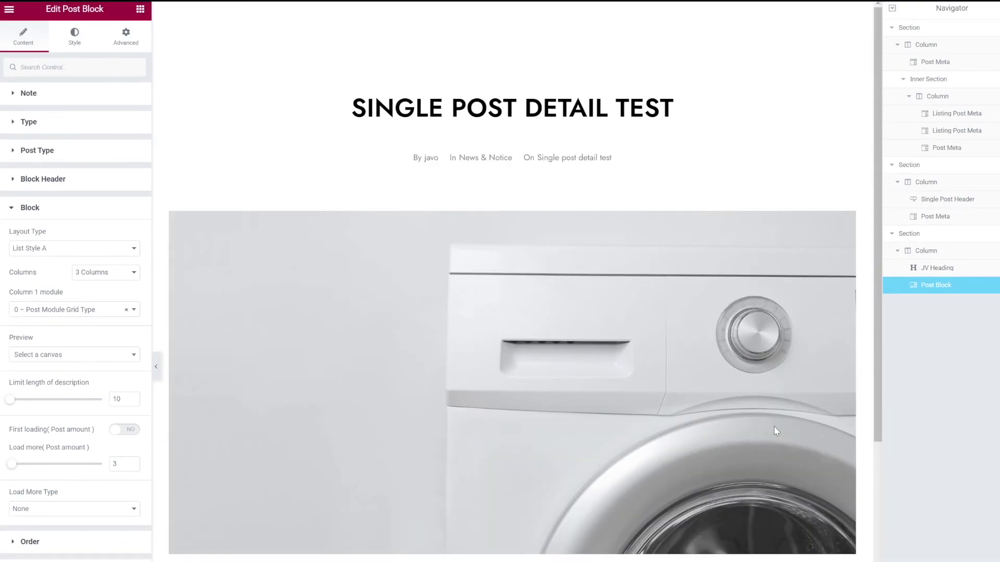